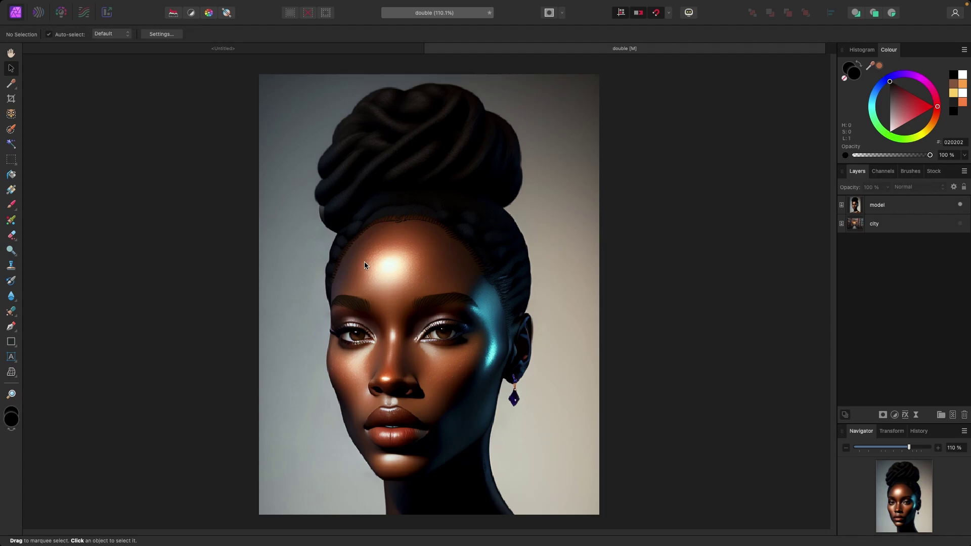
Hide the model portrait layer and make the city street layer visible instead.
left_click(960, 204)
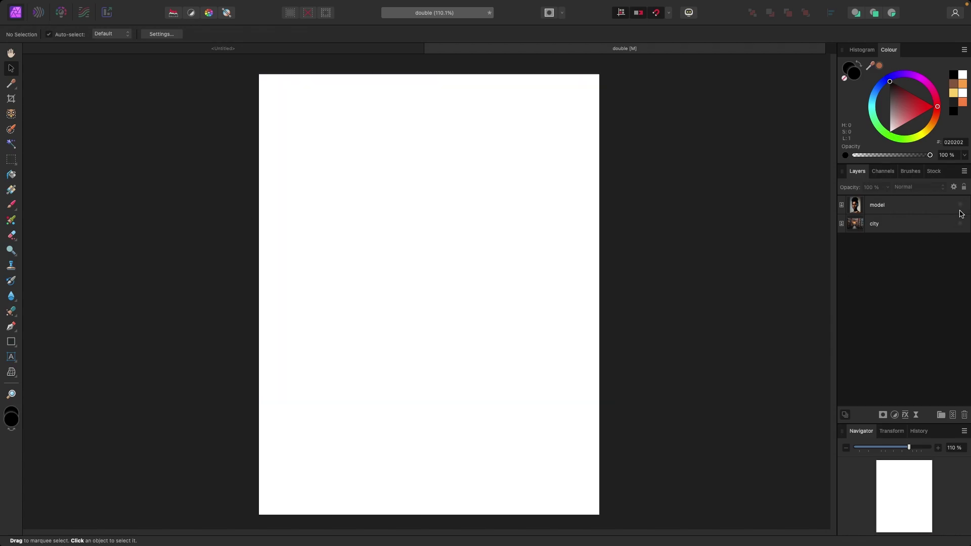
left_click(960, 223)
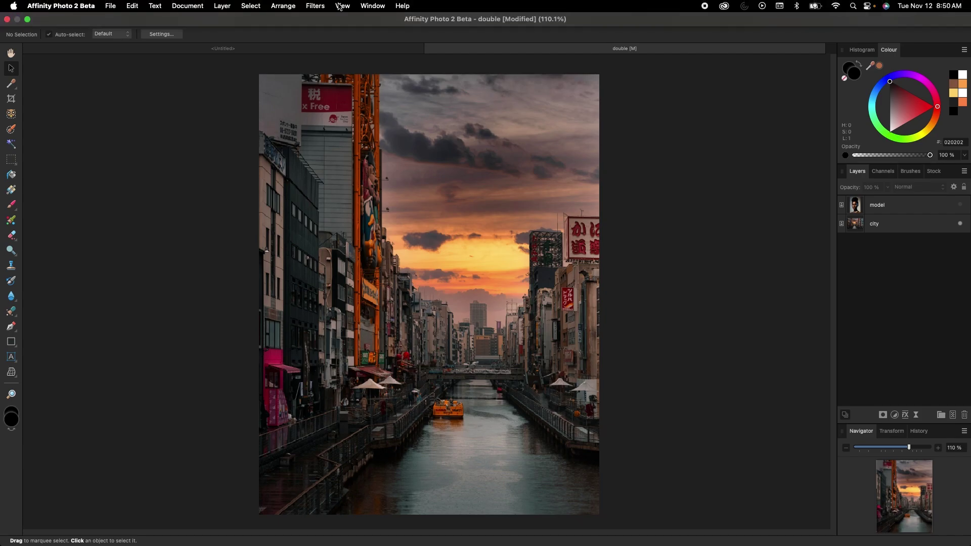
Reset the Studio panel layout, then hide the city layer and show the model portrait.
left_click(361, 7)
mouse_move(440, 115)
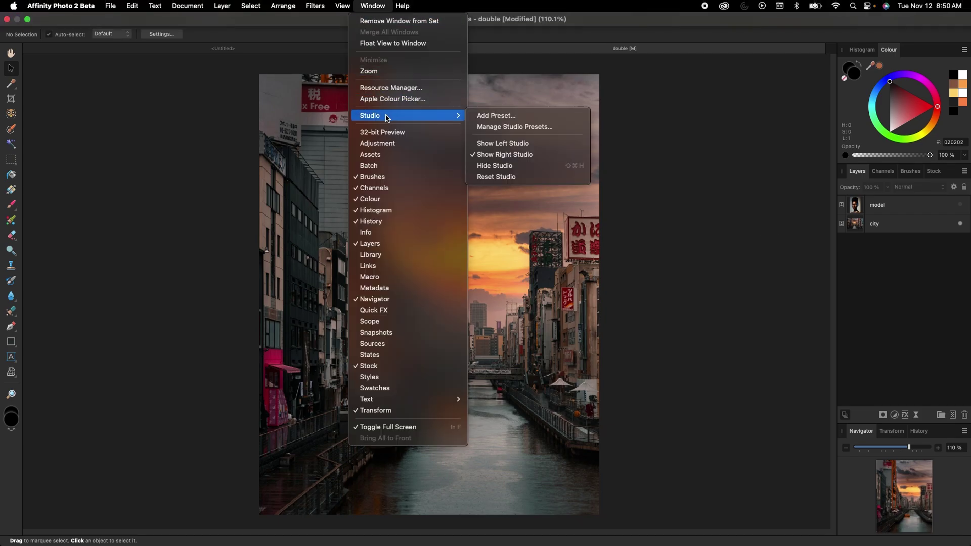
left_click(506, 176)
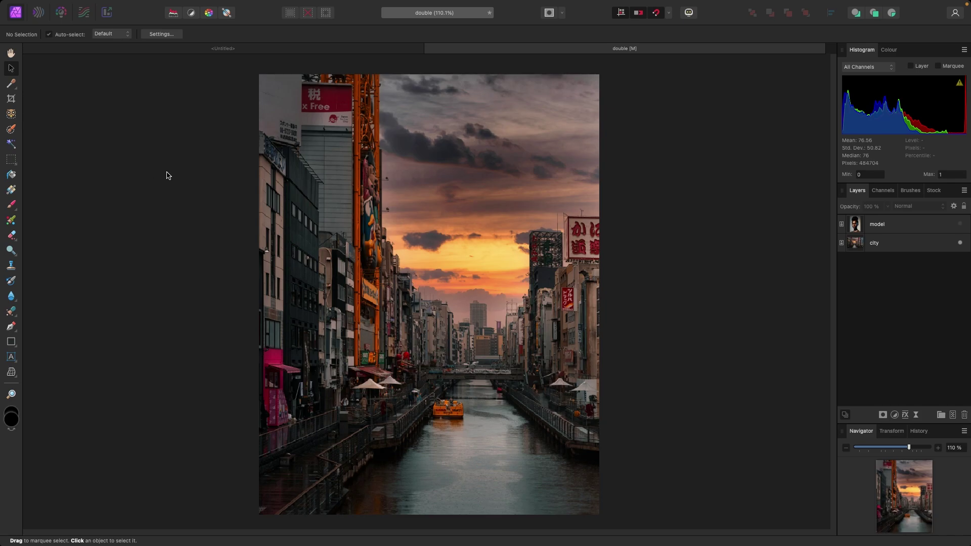
left_click(960, 243)
left_click(960, 224)
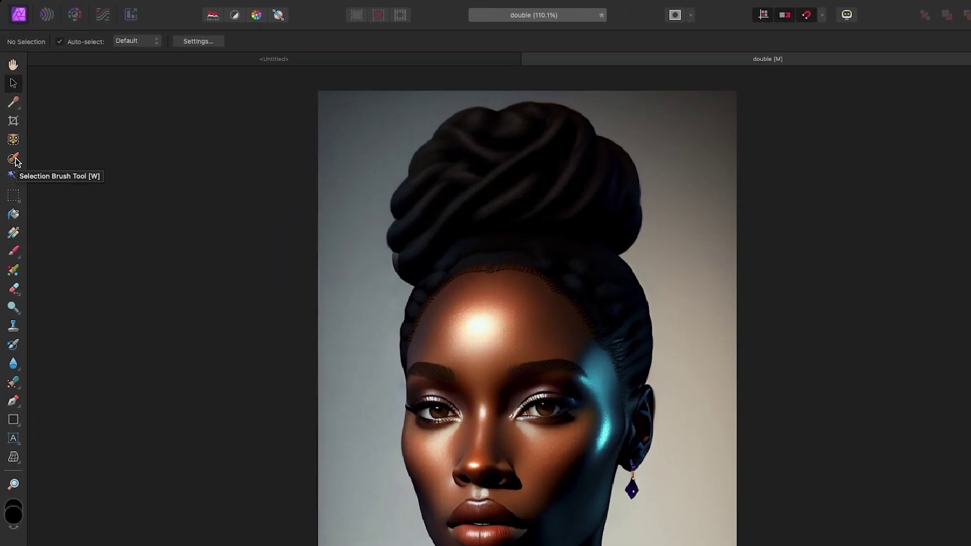
Paint a selection over the woman's hair, face and head with the Selection Brush.
left_click(14, 159)
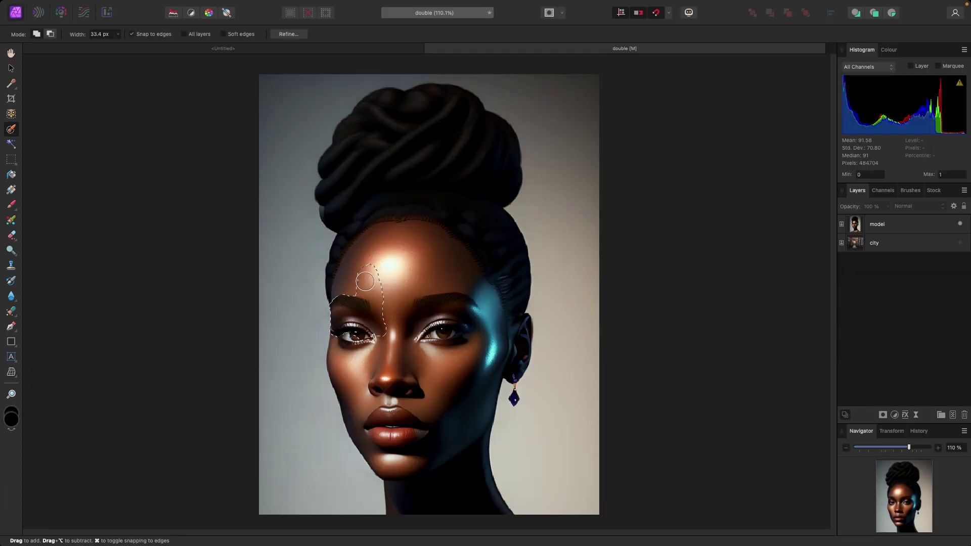
mouse_move(463, 372)
left_mouse_down()
mouse_move(442, 232)
mouse_move(466, 132)
mouse_move(567, 191)
left_mouse_up()
mouse_move(461, 156)
left_mouse_down()
mouse_move(491, 164)
mouse_move(422, 237)
mouse_move(402, 215)
mouse_move(354, 383)
mouse_move(428, 483)
mouse_move(461, 500)
mouse_move(447, 411)
mouse_move(488, 243)
mouse_move(485, 329)
left_mouse_up()
Refine the head selection edges and apply with Output set to New layer.
left_click(299, 36)
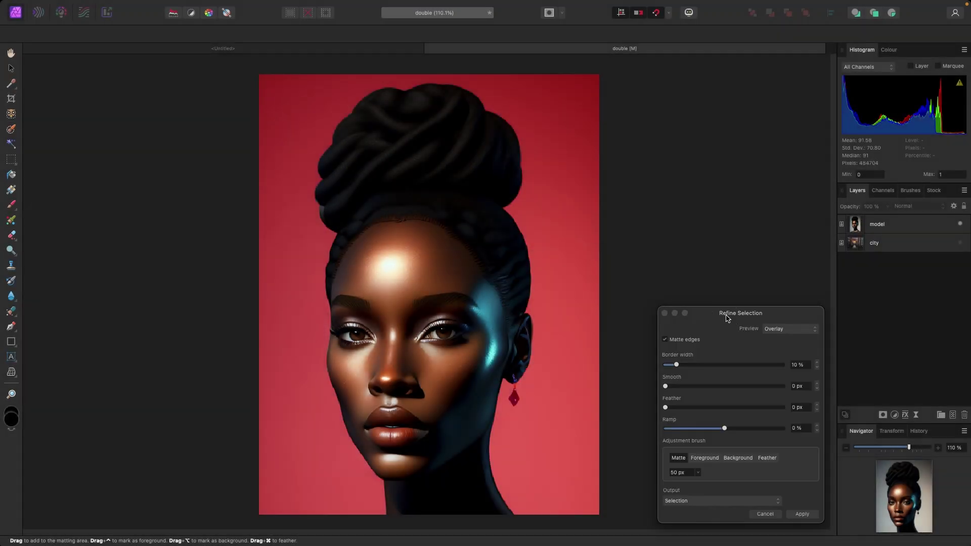
left_click_drag(726, 317, 657, 177)
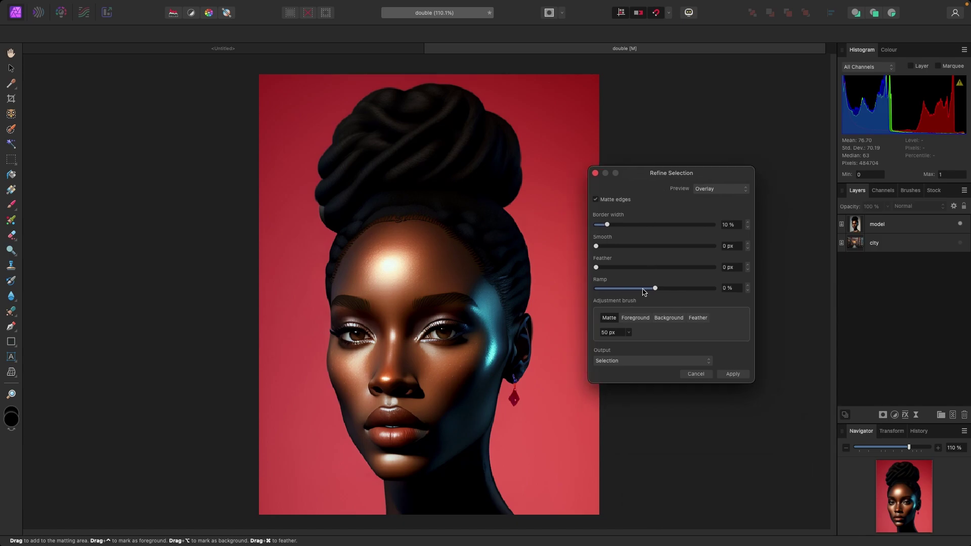
left_click(650, 362)
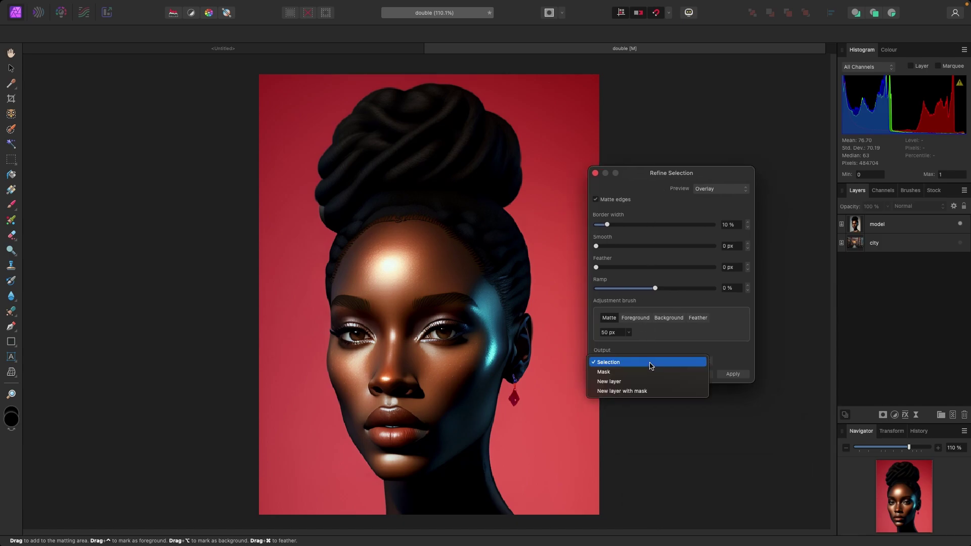
left_click(640, 381)
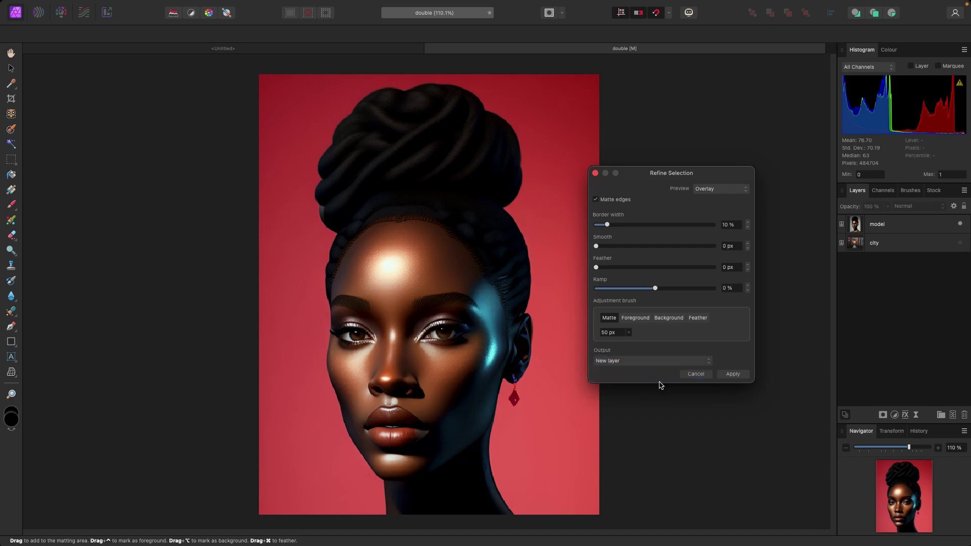
left_click(729, 376)
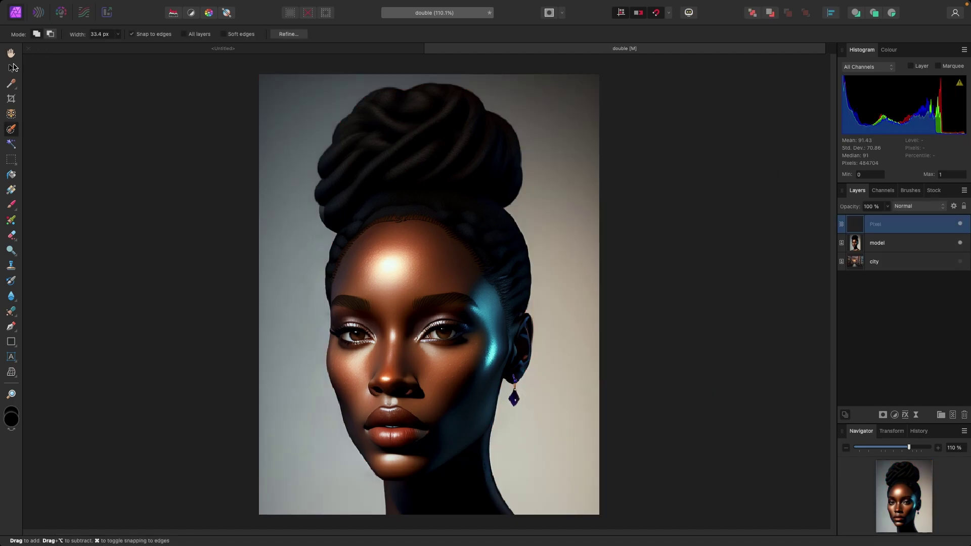
Delete the original model layer, leaving only the head cutout and city layers.
left_click(12, 67)
left_click(654, 267)
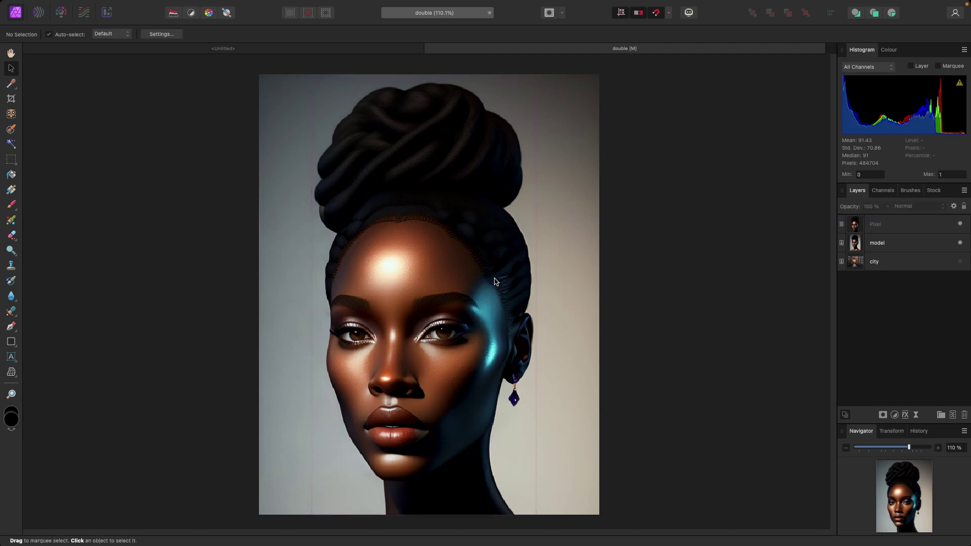
left_click(895, 245)
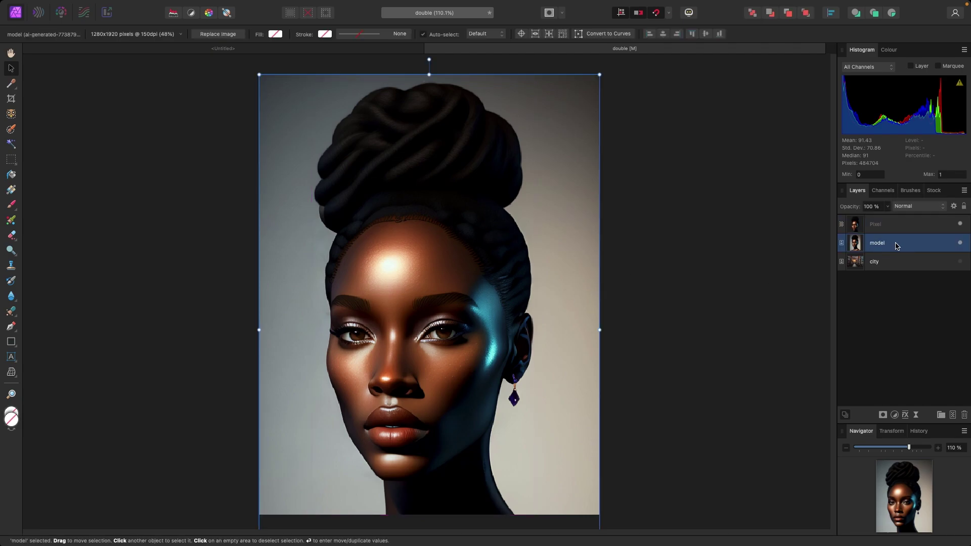
left_click(961, 243)
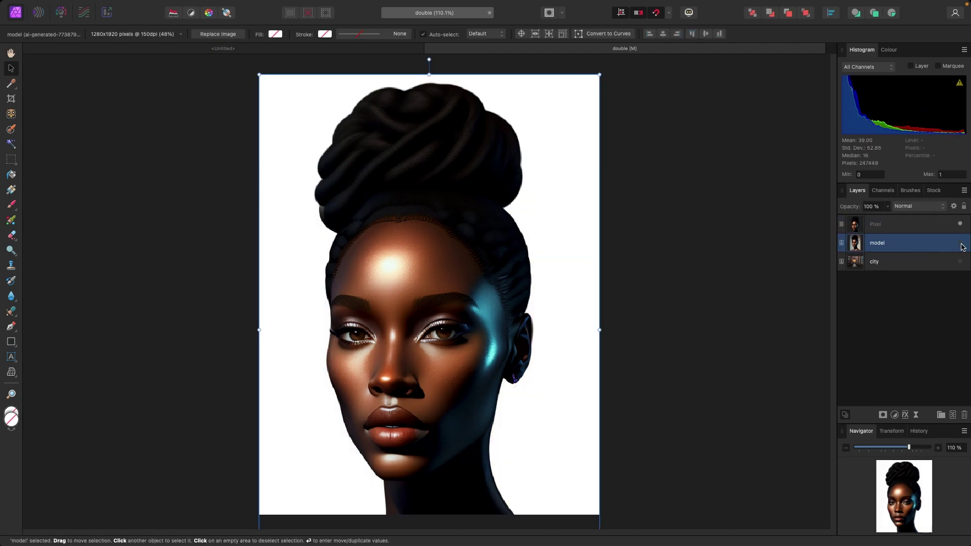
left_click(961, 244)
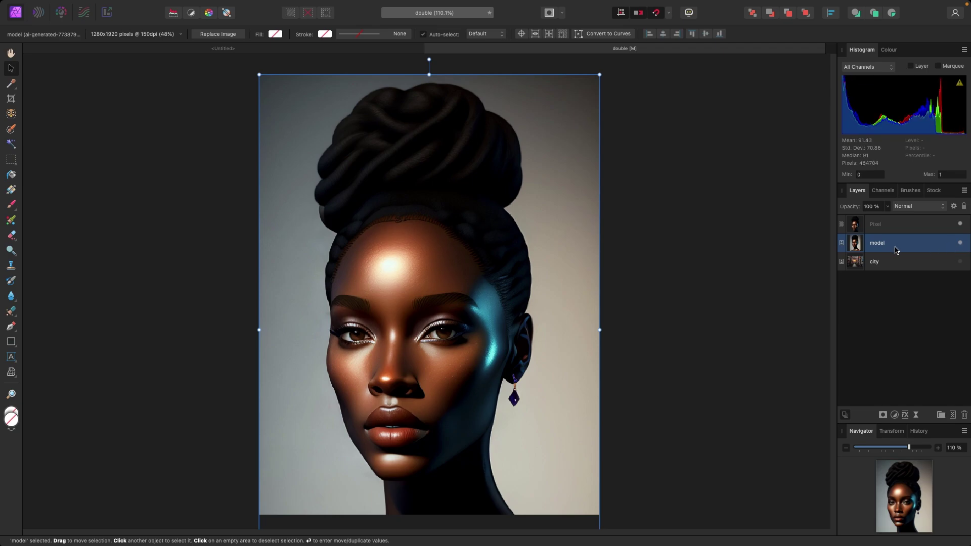
key("Delete")
left_click(140, 210)
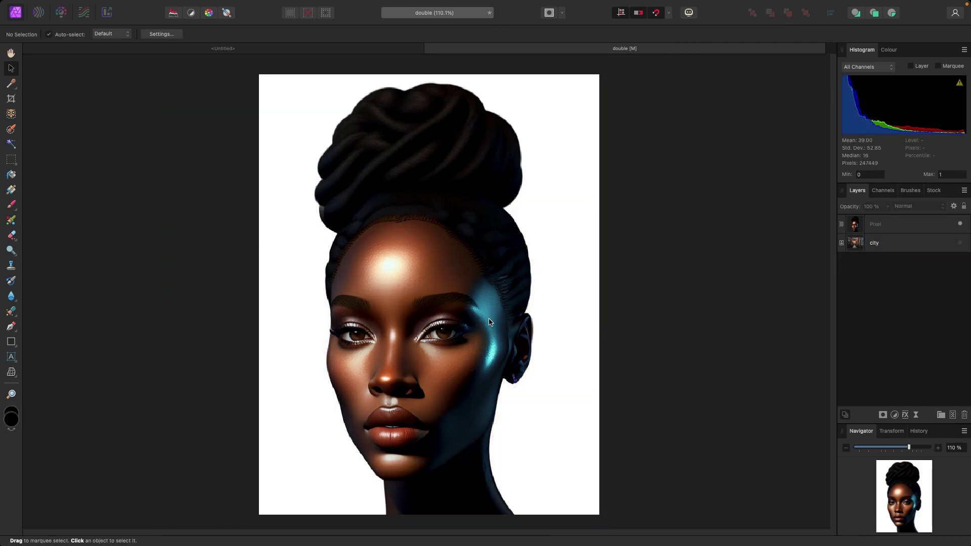
Make city and cutout visible and nest the city layer inside the Pixel head cutout.
left_click(959, 223)
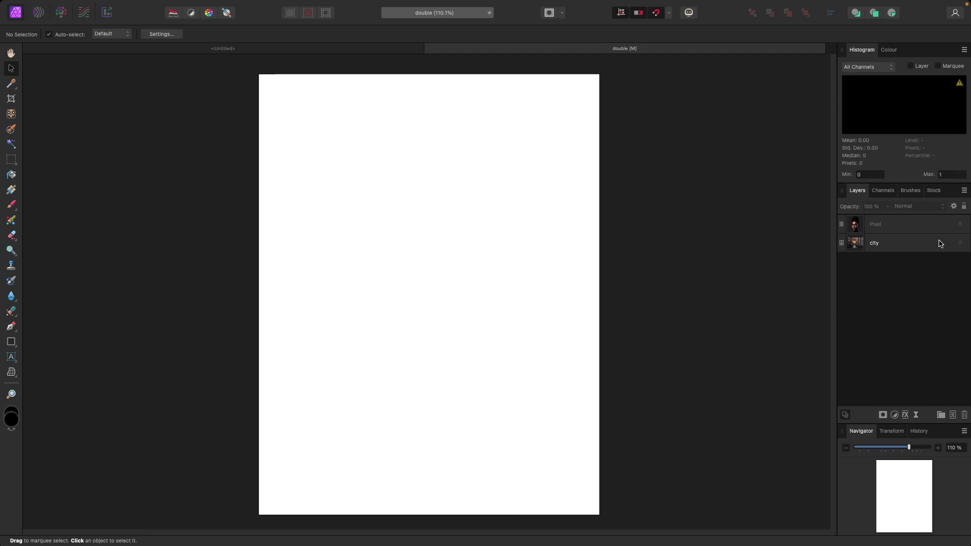
left_click(939, 244)
left_click(960, 243)
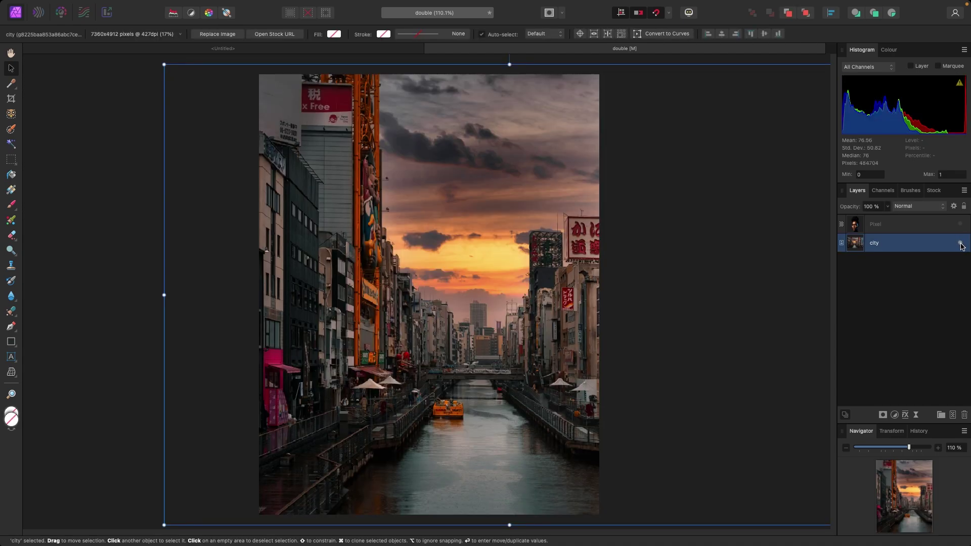
left_click(930, 225)
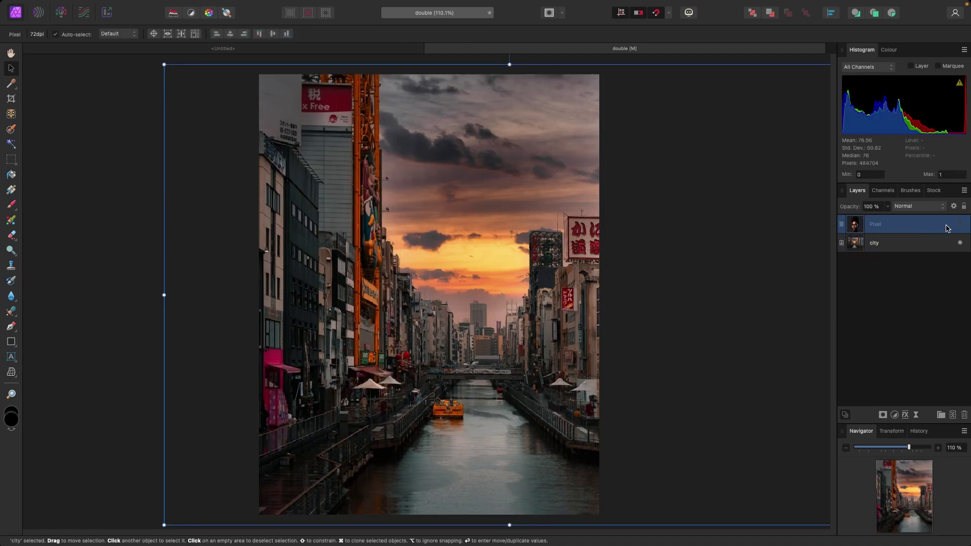
left_click(959, 225)
left_click(904, 249)
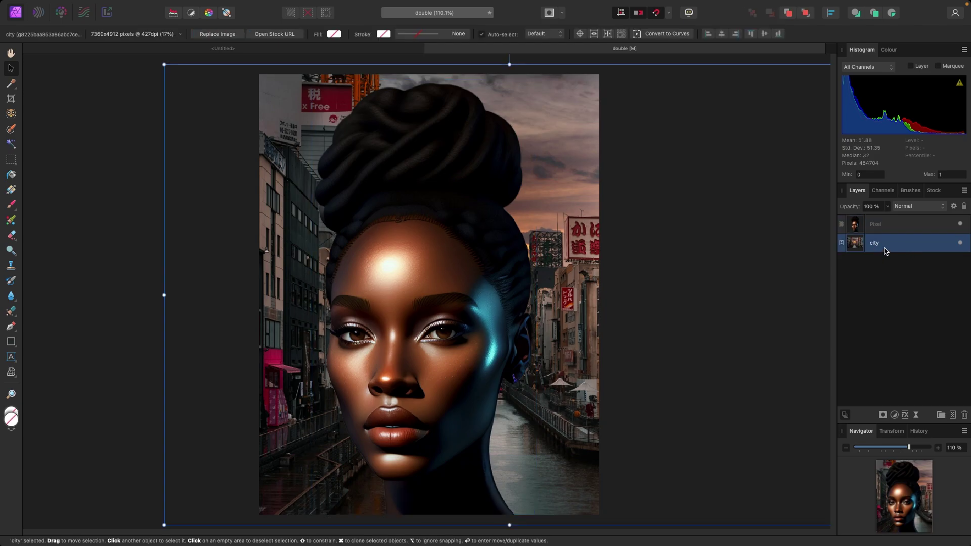
left_click_drag(889, 243, 896, 229)
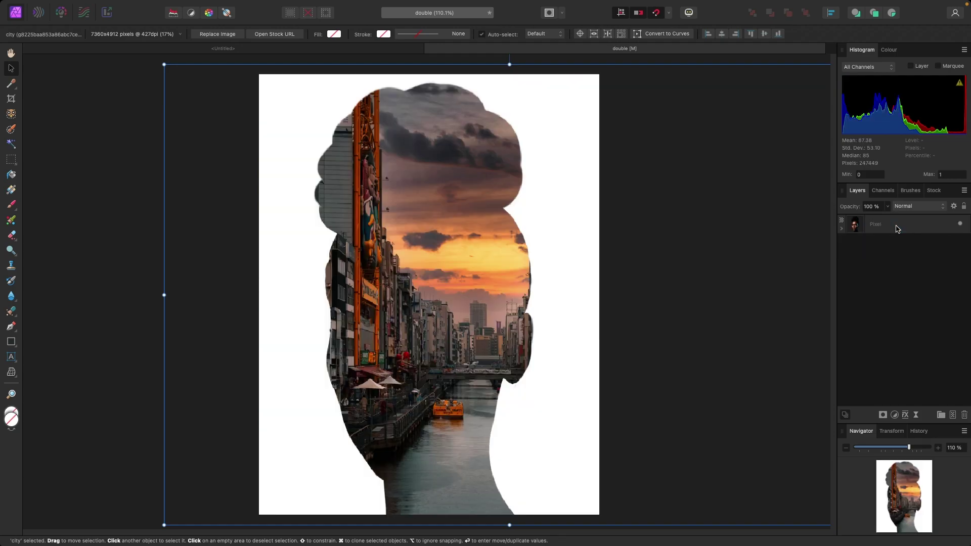
left_click(842, 229)
Rename the Pixel head cutout layer to 'model'.
double_click(883, 225)
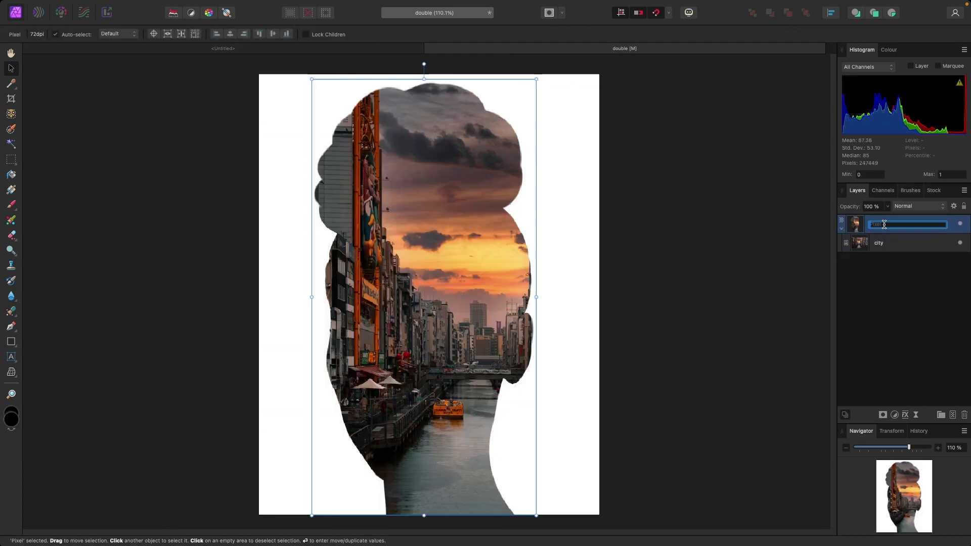
type("model")
left_click(886, 302)
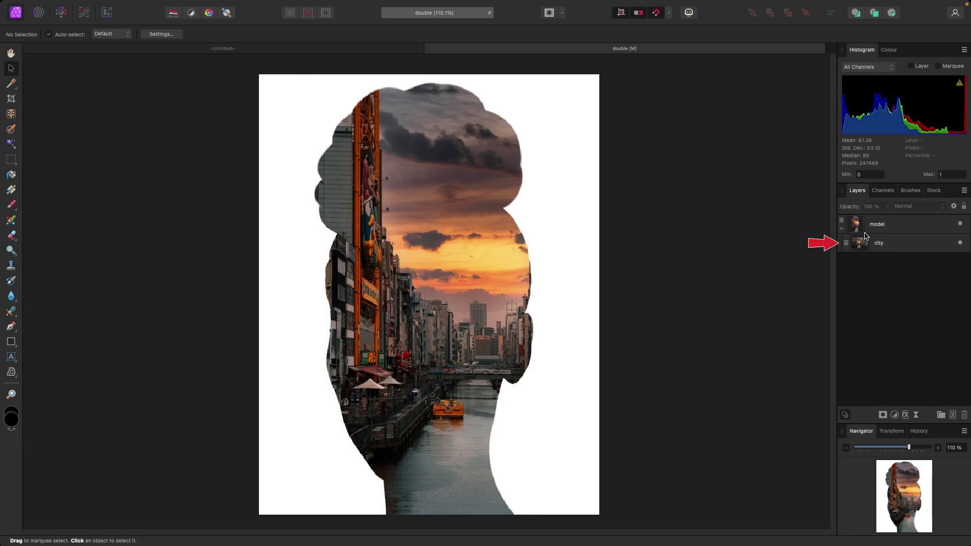
Toggle the nested city layer off and on to compare, then select it.
left_click(961, 244)
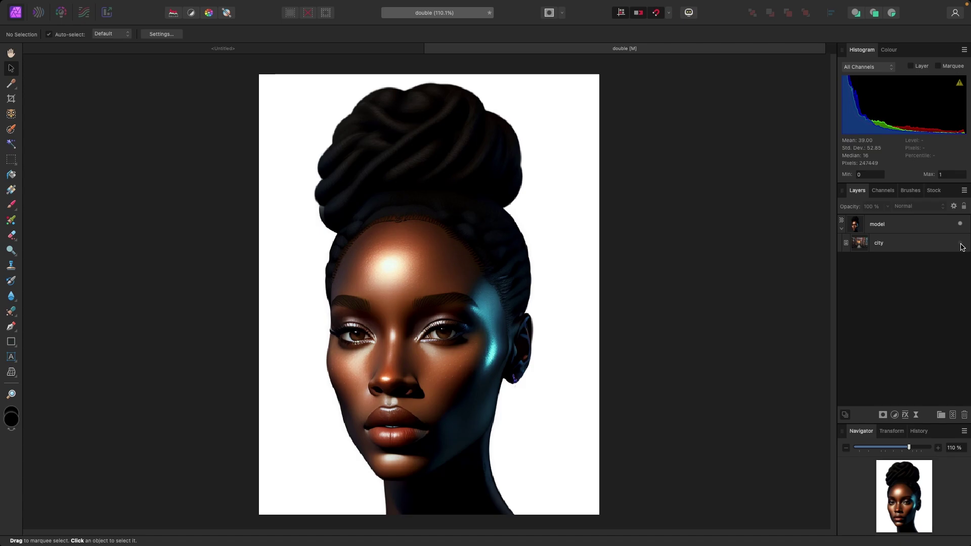
left_click(960, 244)
left_click(961, 244)
left_click(961, 244)
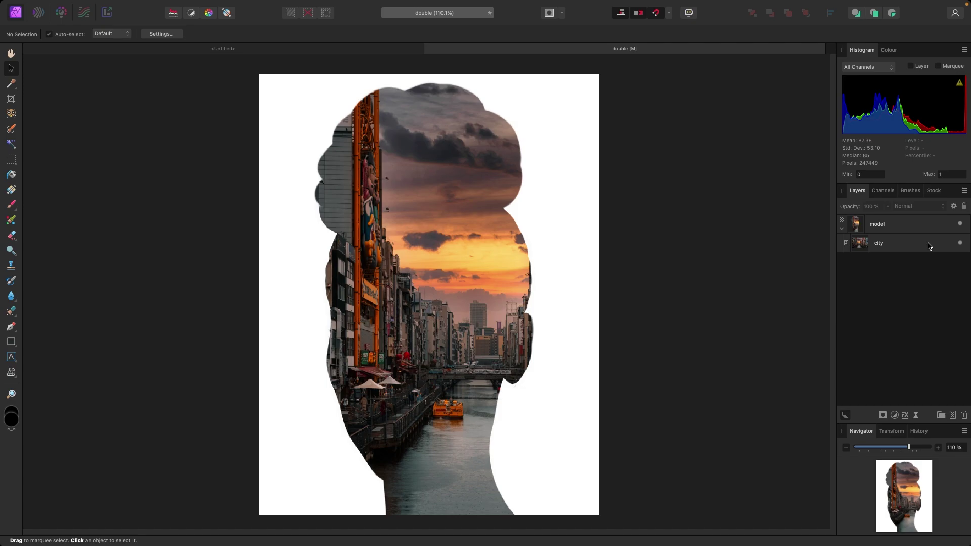
left_click(929, 246)
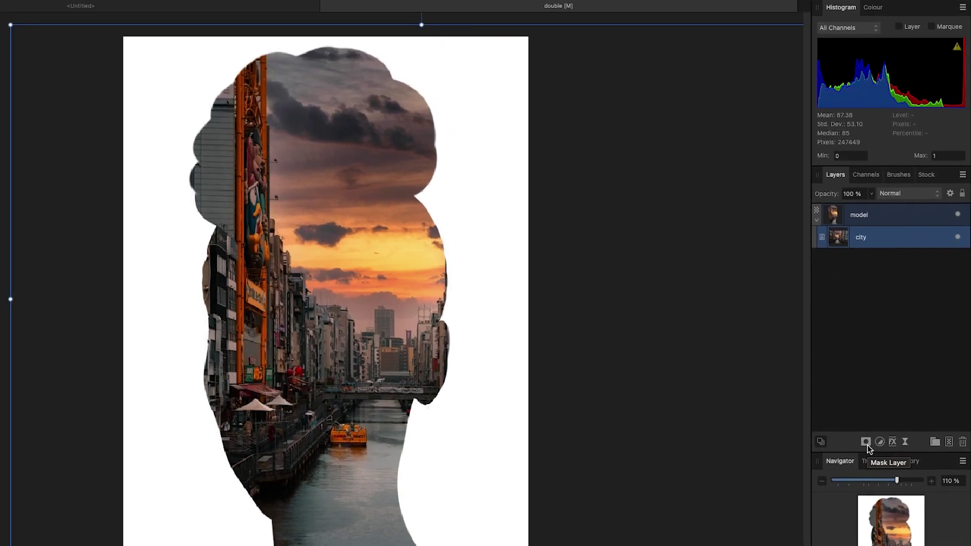
Add a mask to the city layer, select the mask, and show the Shady Details brush set.
left_click(865, 442, "alt")
left_click(822, 242)
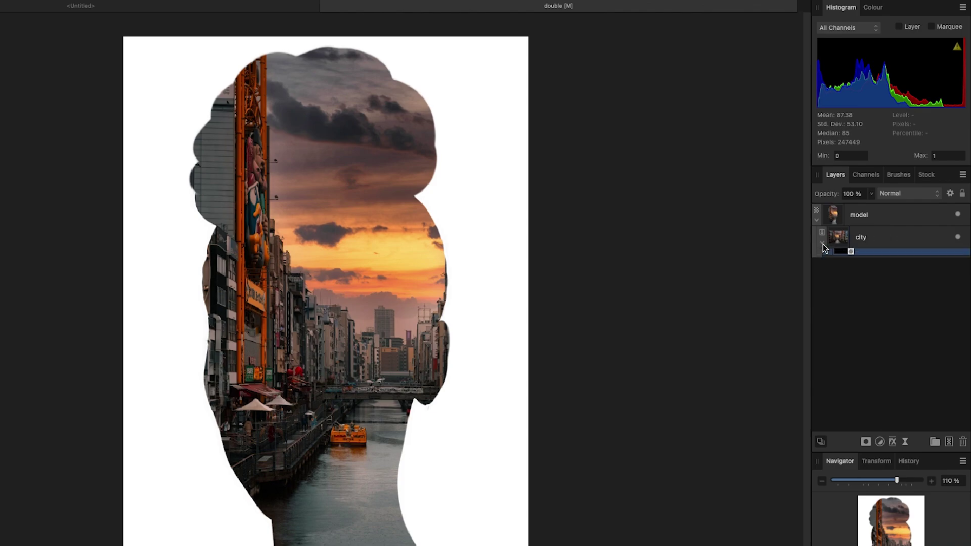
left_click(867, 260)
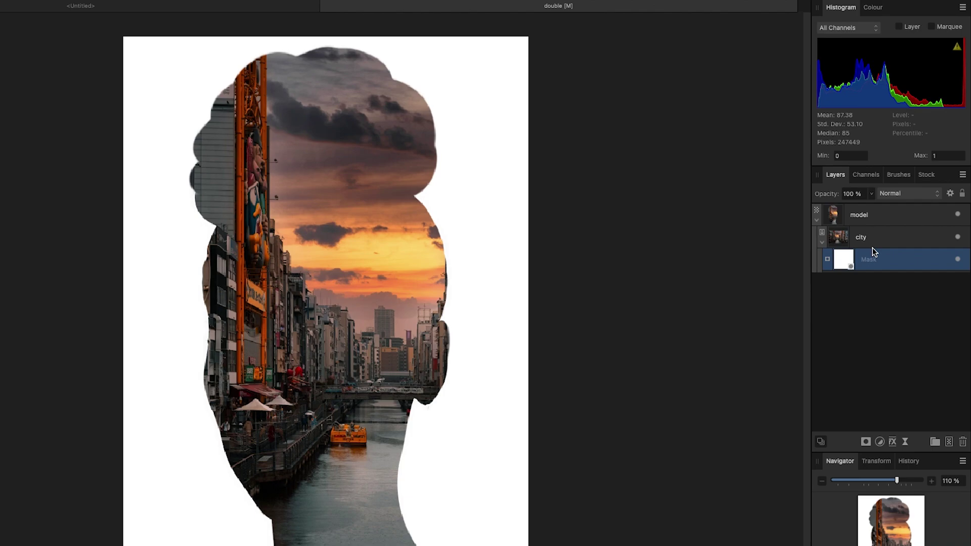
left_click(901, 175)
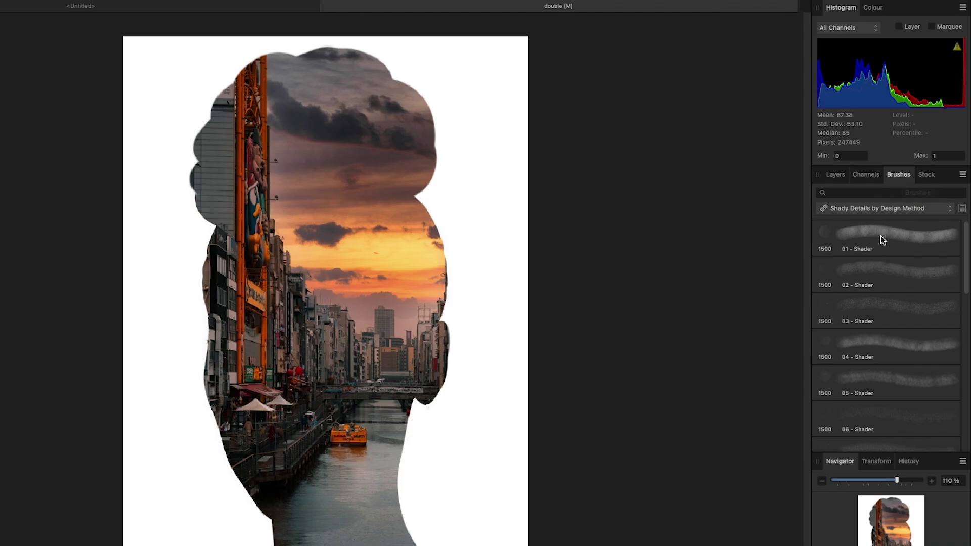
Choose the 02 - Shader brush in black and shrink it after undoing a trial dab.
left_click(882, 271)
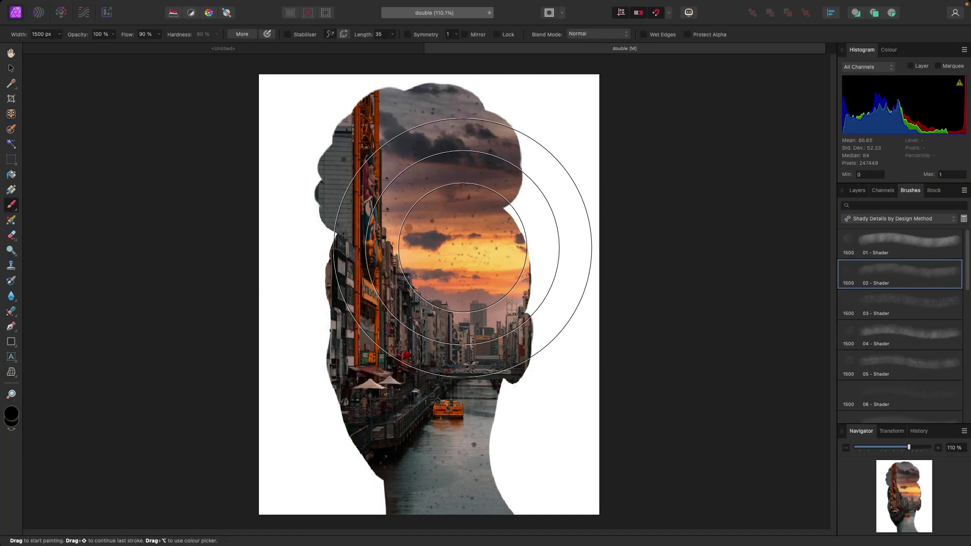
left_click(422, 246)
key("super+z")
key("bracketleft")
key("bracketleft")
key("bracketleft")
key("bracketleft")
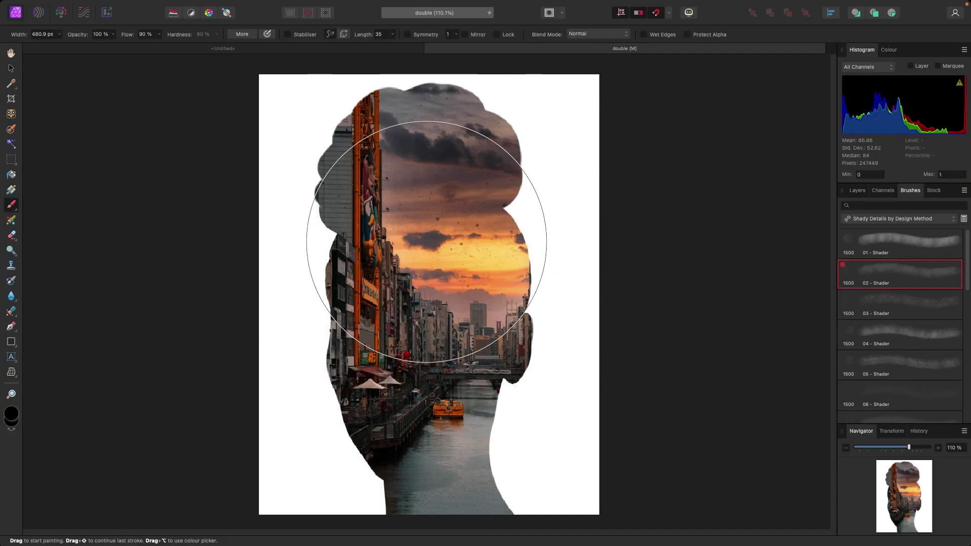
left_click(888, 49)
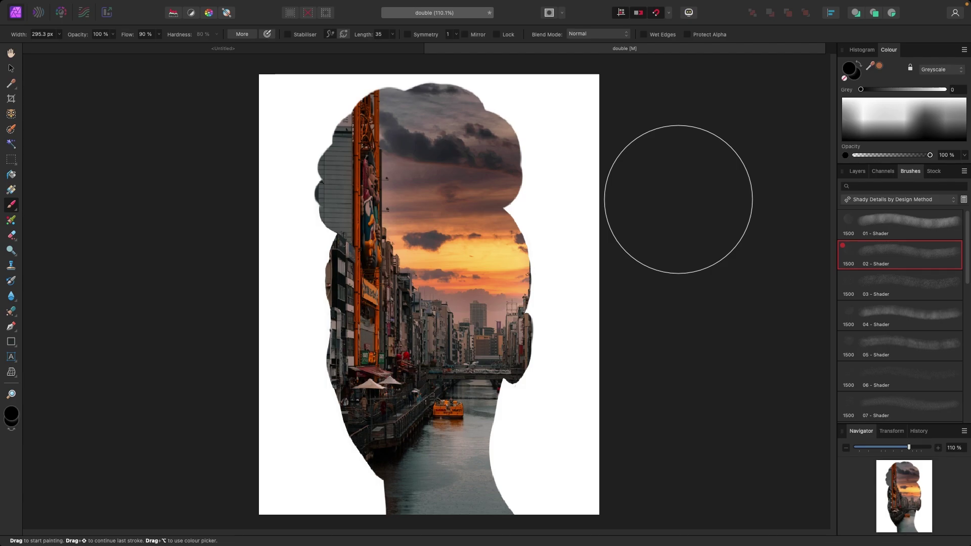
key("bracketleft")
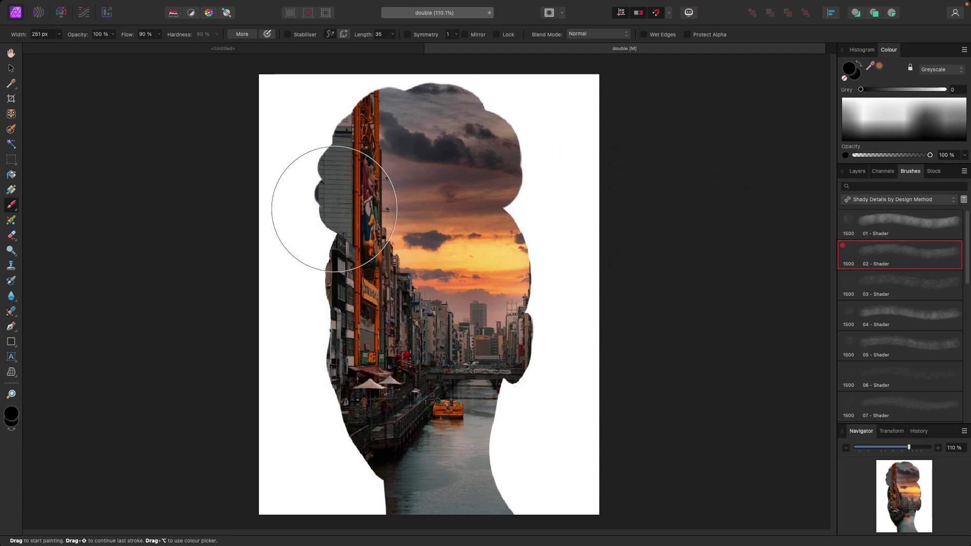
Paint shader speckles on the city mask so the eyes, nose and lips show through.
mouse_move(334, 209)
left_mouse_down()
mouse_move(326, 190)
mouse_move(336, 218)
mouse_move(337, 173)
mouse_move(334, 222)
mouse_move(362, 128)
mouse_move(338, 276)
mouse_move(346, 338)
mouse_move(396, 434)
mouse_move(407, 481)
mouse_move(399, 474)
mouse_move(397, 496)
mouse_move(383, 427)
mouse_move(381, 442)
mouse_move(364, 395)
mouse_move(376, 263)
mouse_move(379, 307)
mouse_move(375, 139)
left_mouse_up()
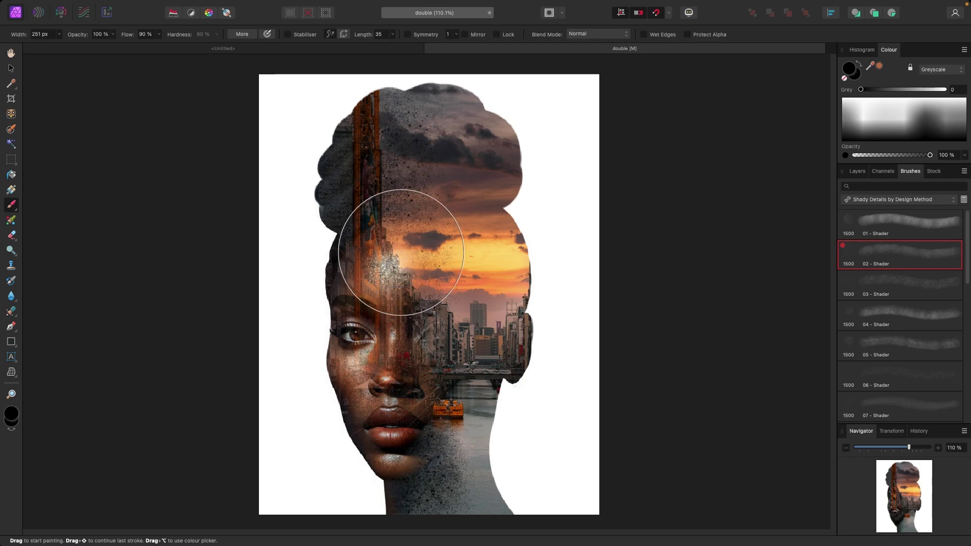
mouse_move(401, 252)
left_mouse_down()
mouse_move(418, 149)
mouse_move(408, 128)
mouse_move(373, 163)
left_mouse_up()
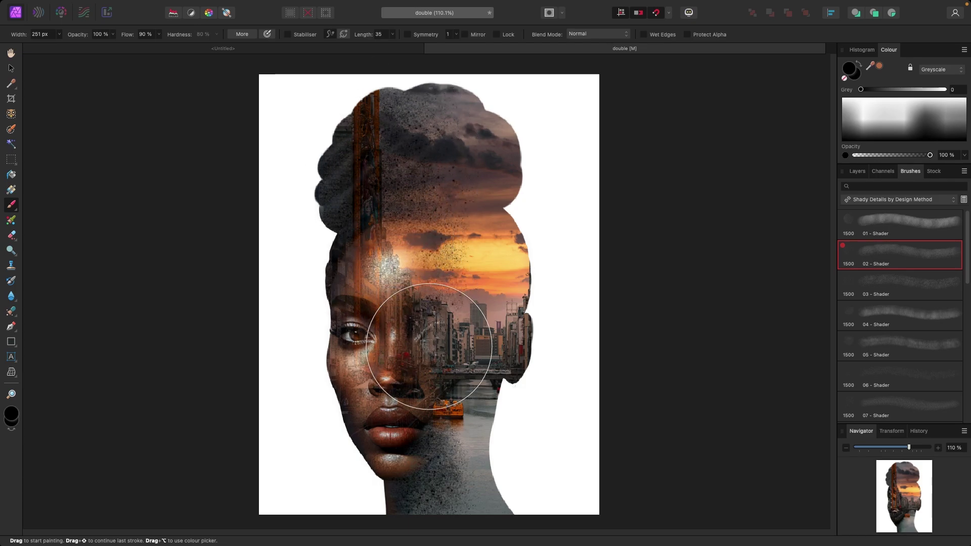
mouse_move(429, 347)
left_mouse_down()
mouse_move(416, 320)
mouse_move(427, 347)
mouse_move(433, 342)
mouse_move(436, 308)
mouse_move(409, 384)
mouse_move(391, 366)
left_mouse_up()
key("bracketleft")
key("bracketleft")
key("bracketleft")
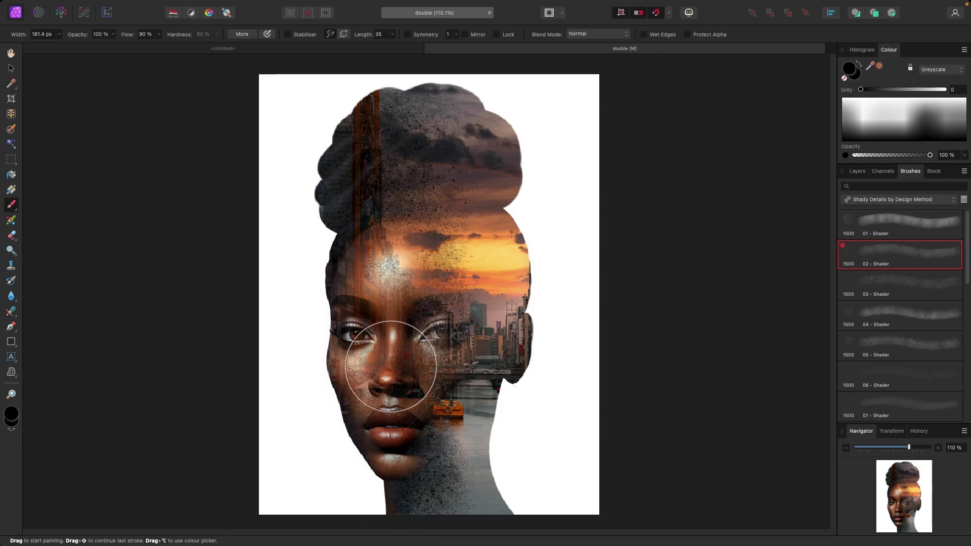
left_click(11, 68)
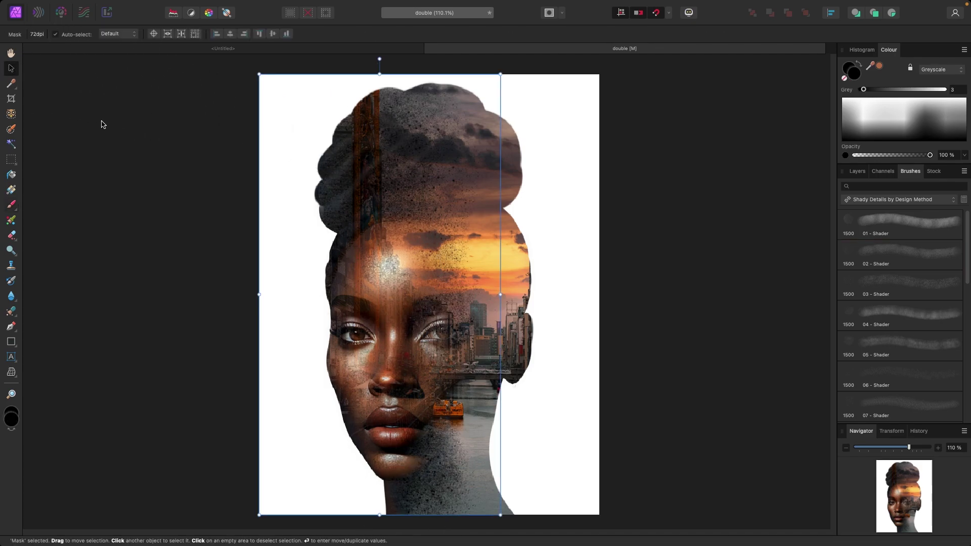
left_click(102, 122)
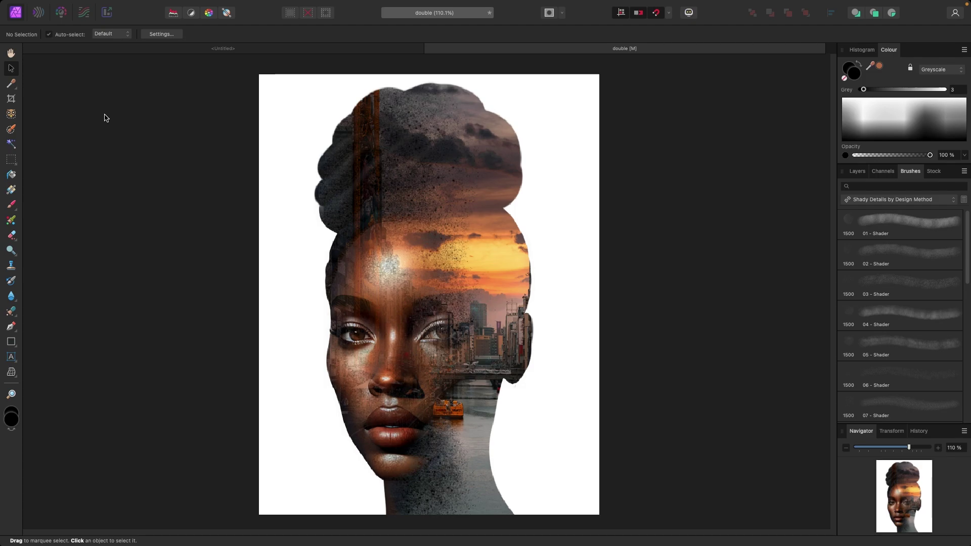
left_click(857, 172)
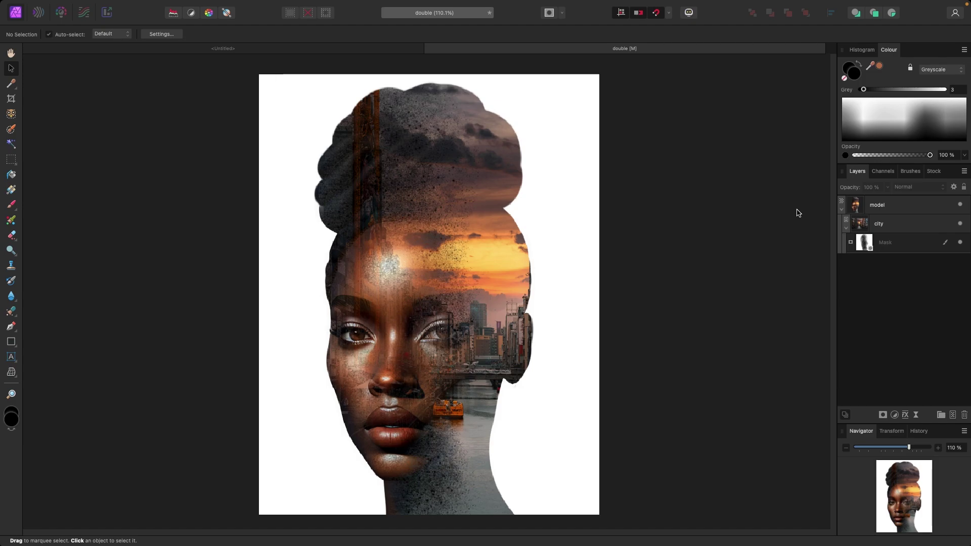
Duplicate the city layer and move the copy down below the model layer.
left_click(892, 228)
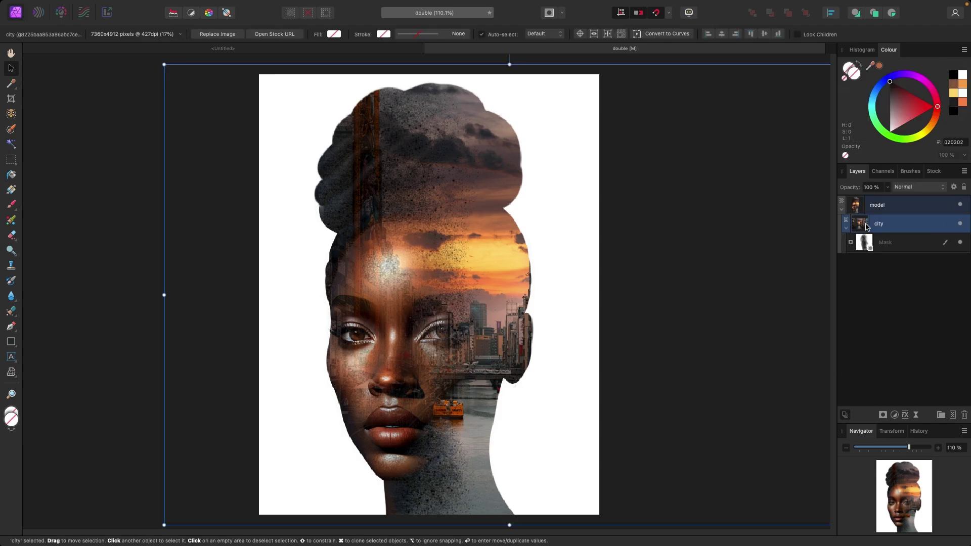
right_click(895, 230)
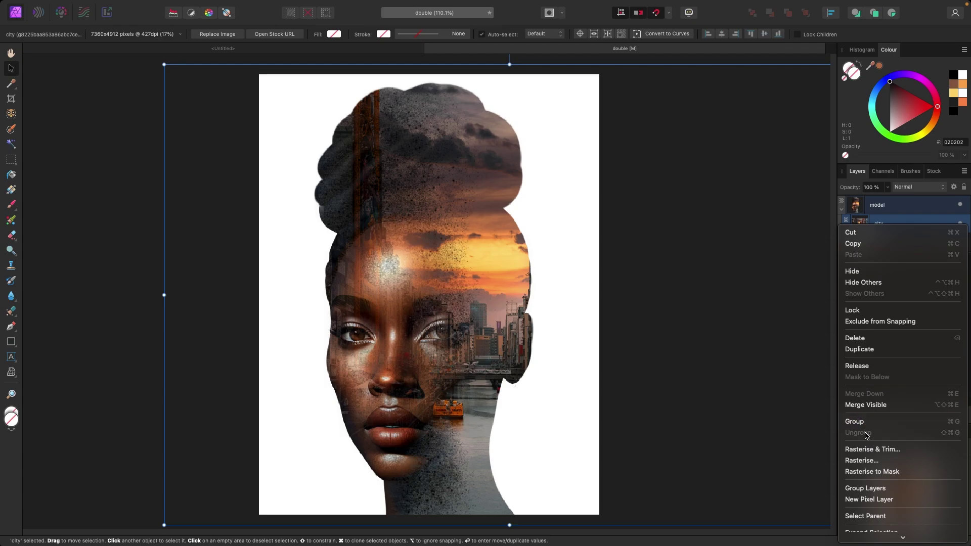
left_click(869, 350)
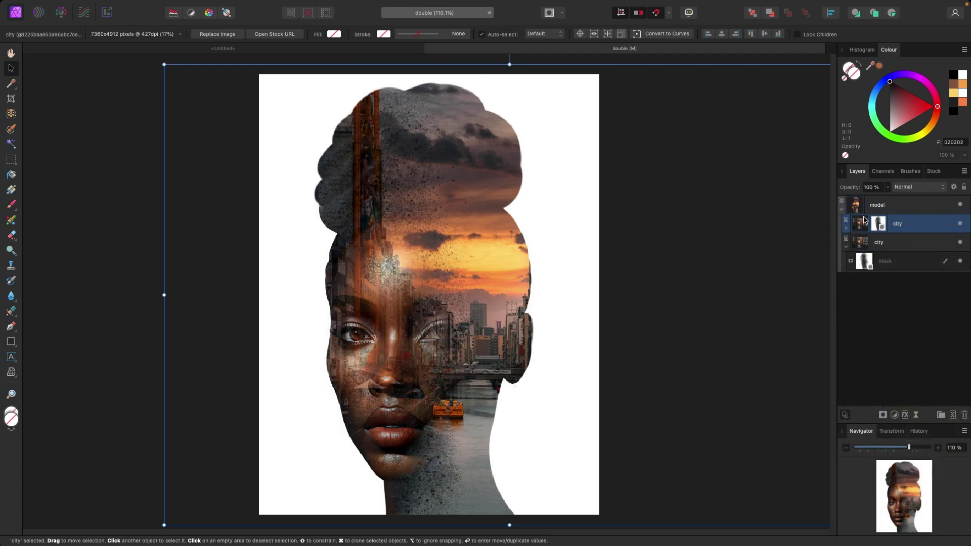
left_click(867, 248)
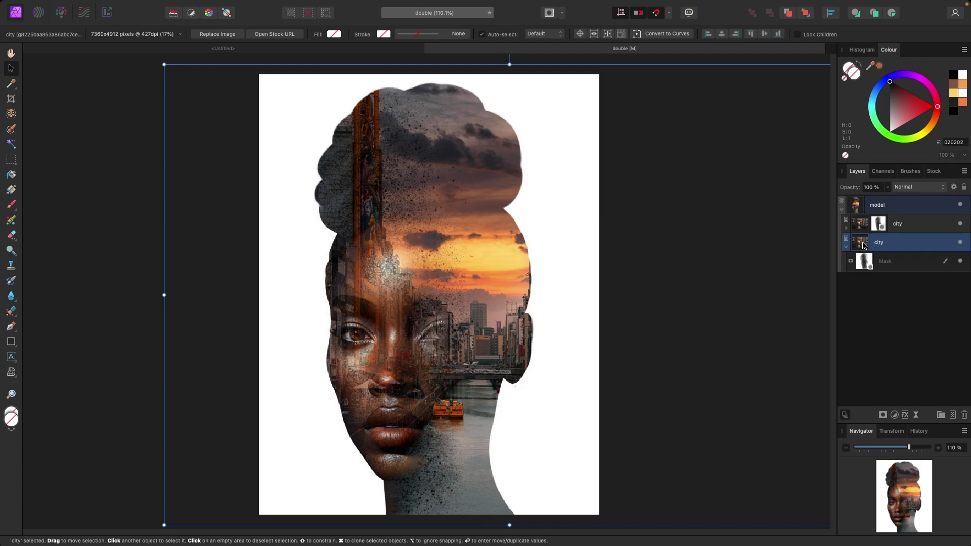
left_click_drag(863, 246, 854, 276)
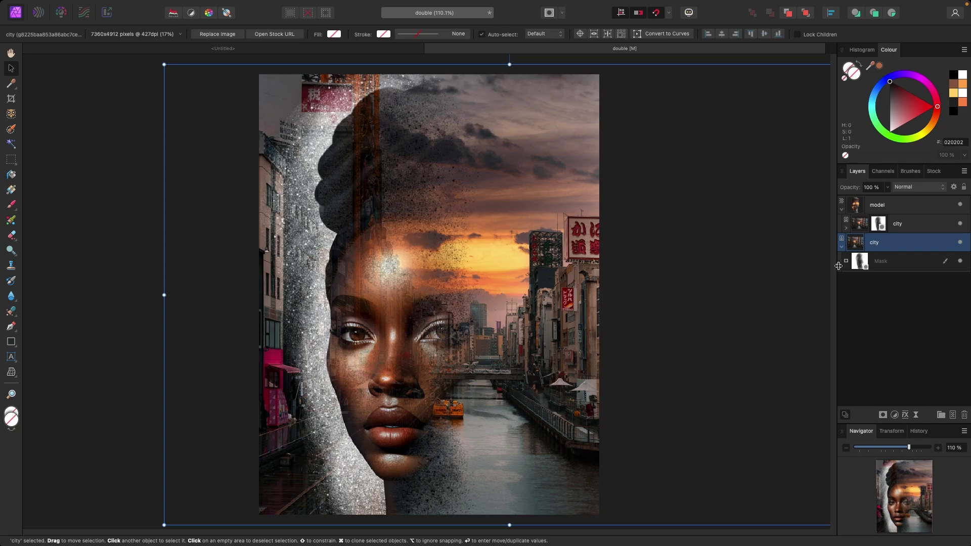
Delete the lower city copy's mask and hide that copy.
left_click(862, 264)
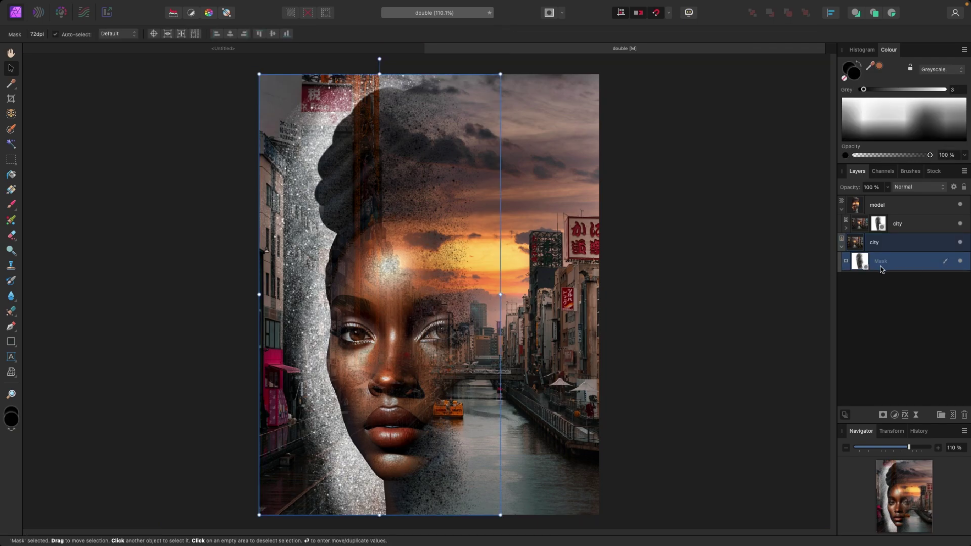
key("Delete")
left_click(120, 199)
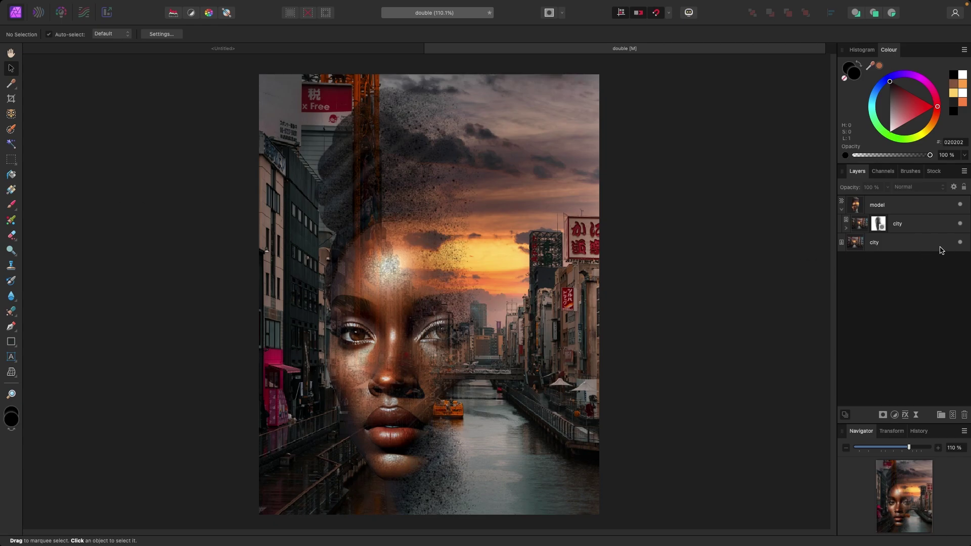
left_click(960, 242)
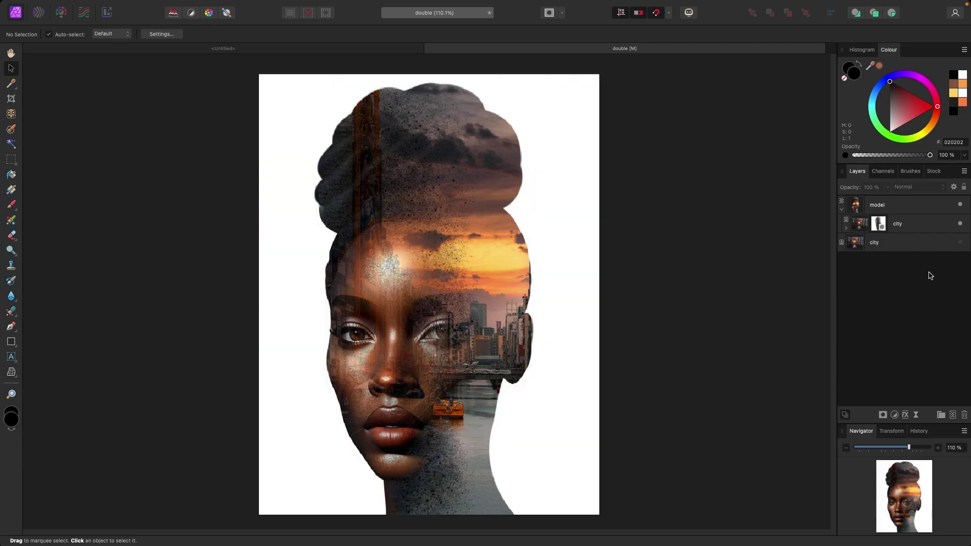
Add a Fill layer at the bottom of the stack and lighten it from black to dark grey.
left_click(221, 6)
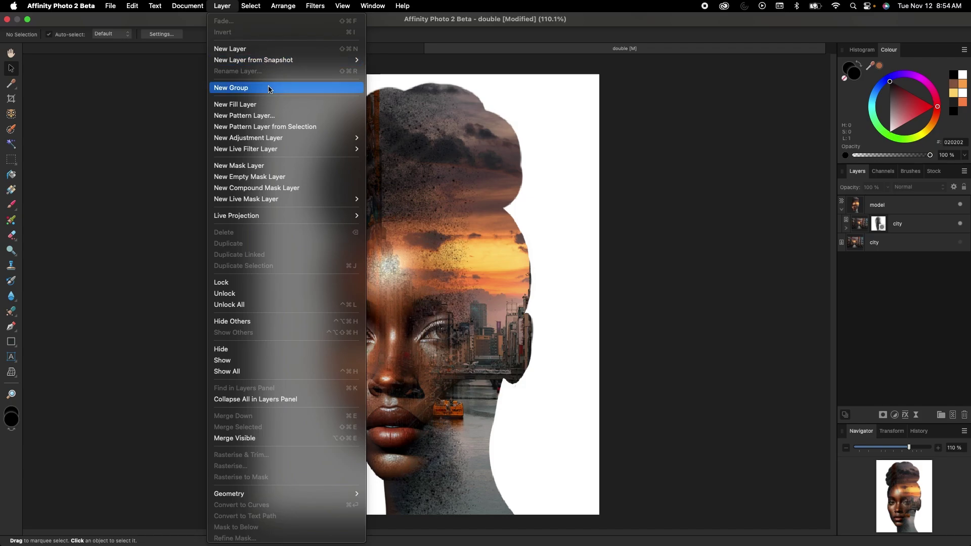
left_click(270, 105)
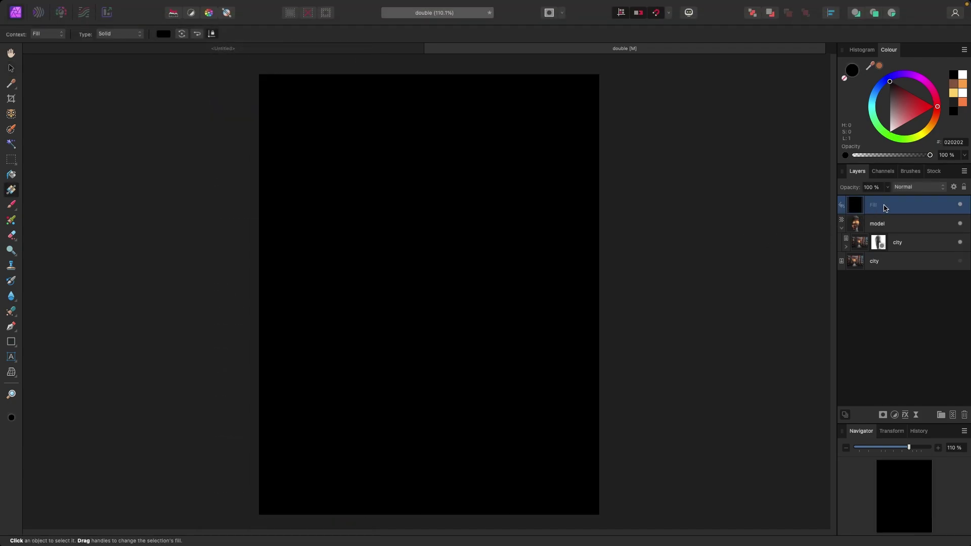
left_click_drag(881, 206, 878, 272)
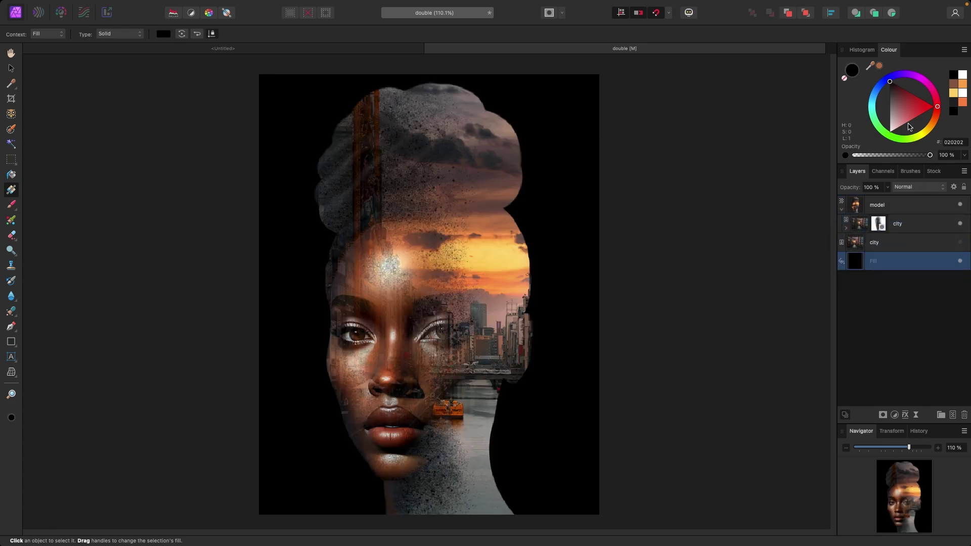
left_click_drag(898, 99, 883, 90)
left_click(12, 68)
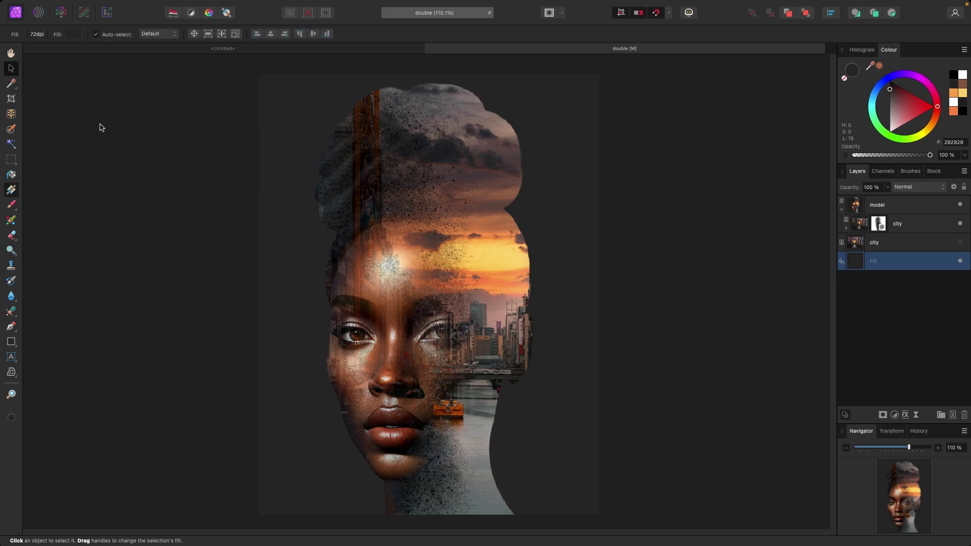
left_click(128, 140)
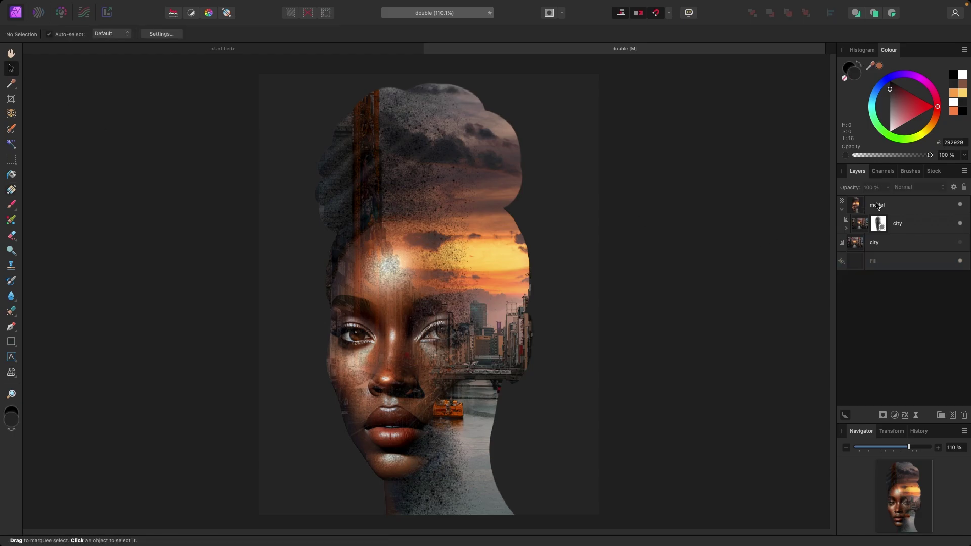
Search Pixabay stock for 'map' and place the MIH83 old map image into the document.
left_click(937, 175)
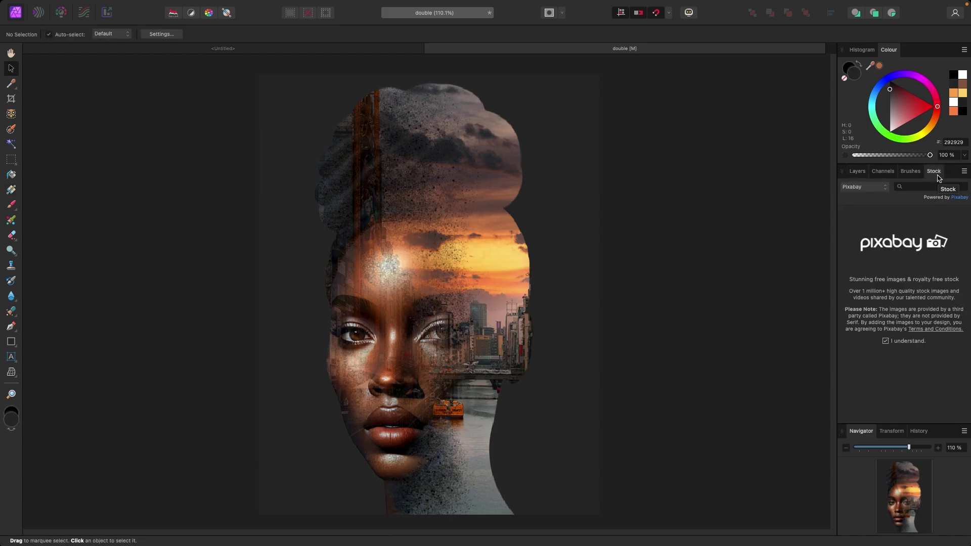
left_click(935, 187)
type("map")
key("Return")
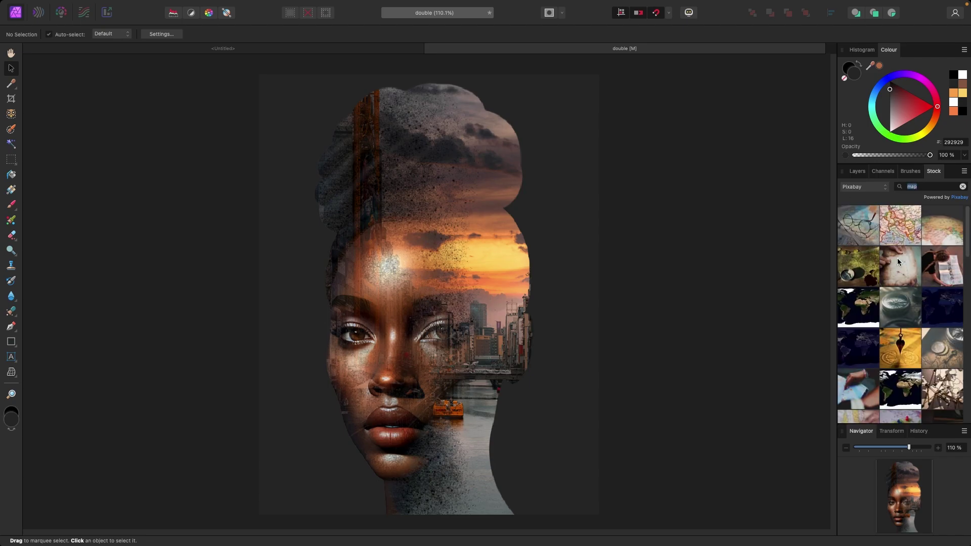
scroll(900, 261, "down", 6)
scroll(913, 268, "down", 8)
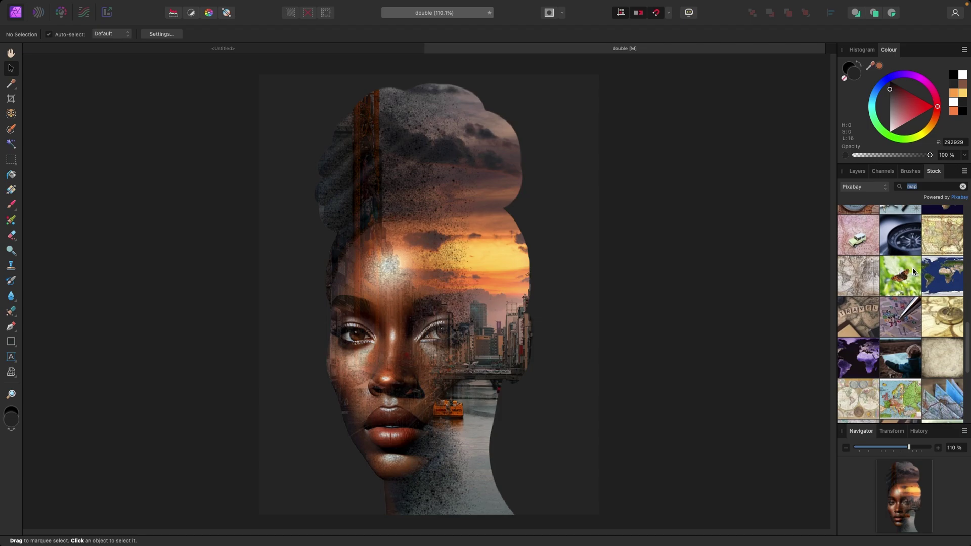
scroll(913, 268, "down", 5)
scroll(903, 270, "up", 5)
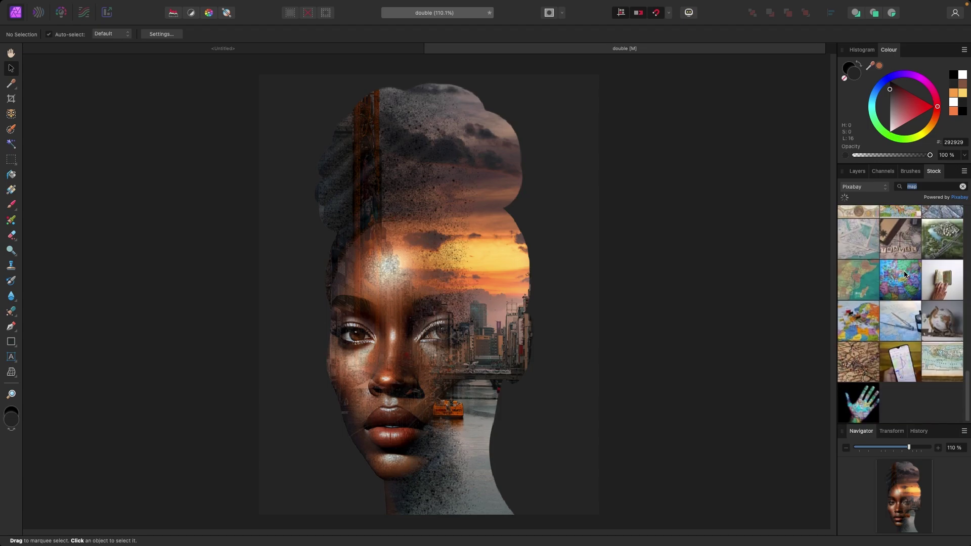
scroll(909, 284, "up", 2)
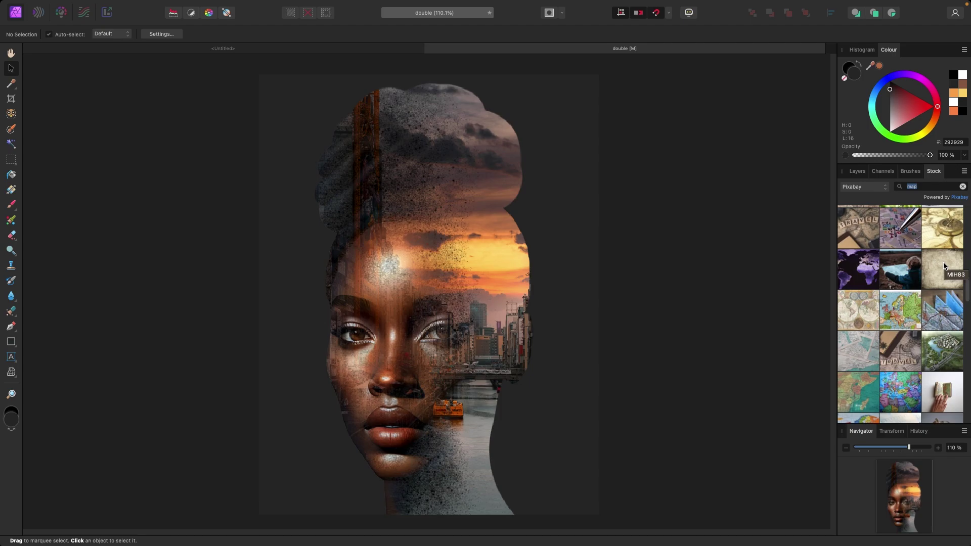
left_click_drag(943, 266, 397, 265)
Resize the map image with its corner handles so it covers the poster page.
key("super+minus")
key("super+minus")
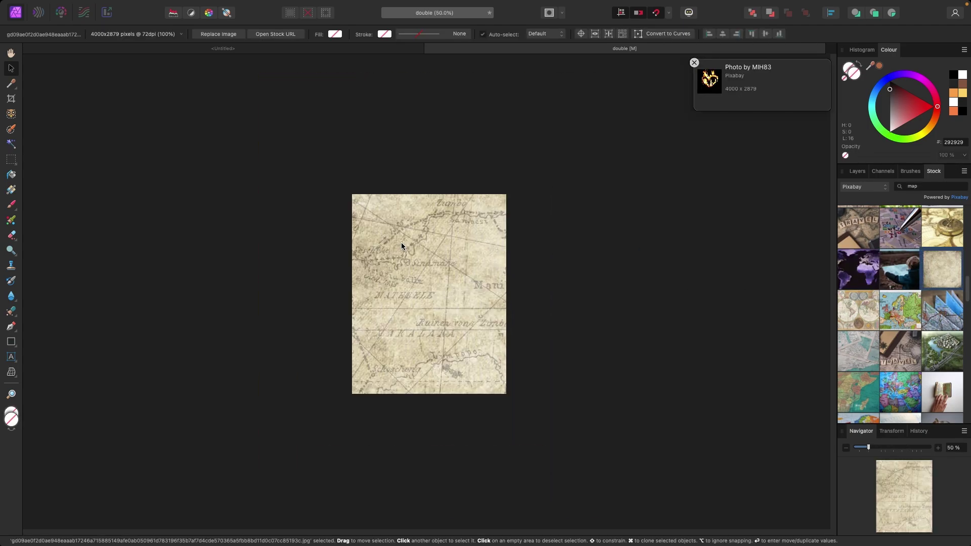
key("super+minus")
key("super+minus")
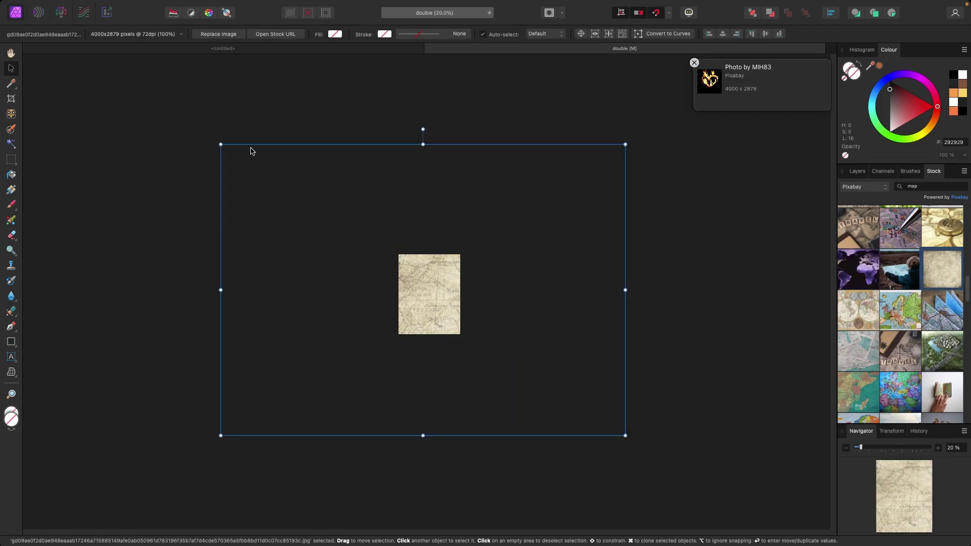
left_click_drag(223, 141, 557, 329)
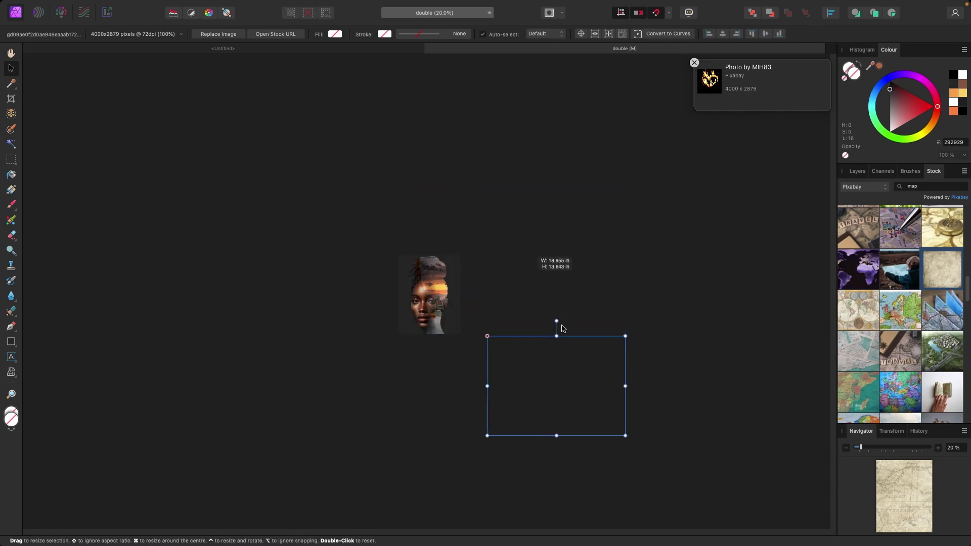
left_click_drag(556, 373, 448, 290)
key("super+plus")
key("super+plus")
key("super+plus")
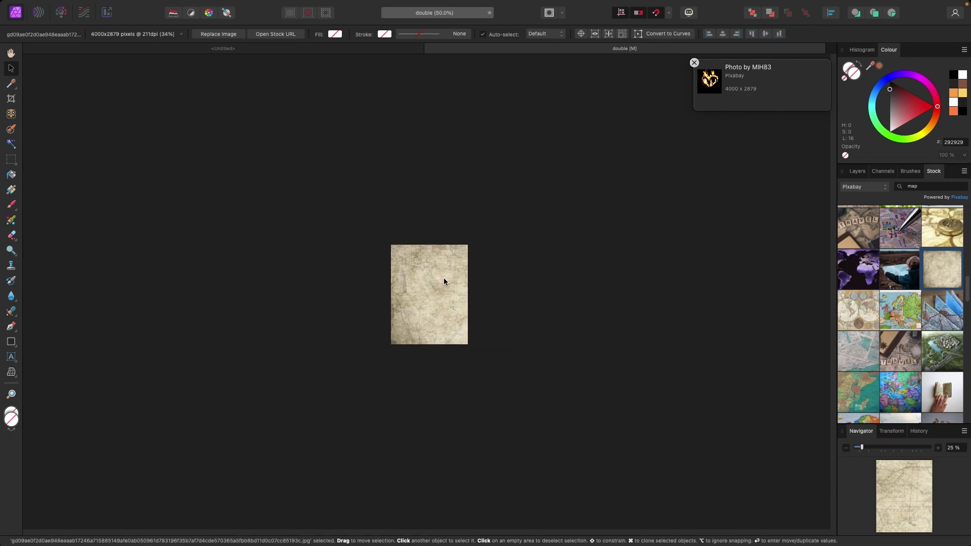
Rename the new photo layer to 'map' and move it below the city layers.
left_click(857, 171)
double_click(891, 206)
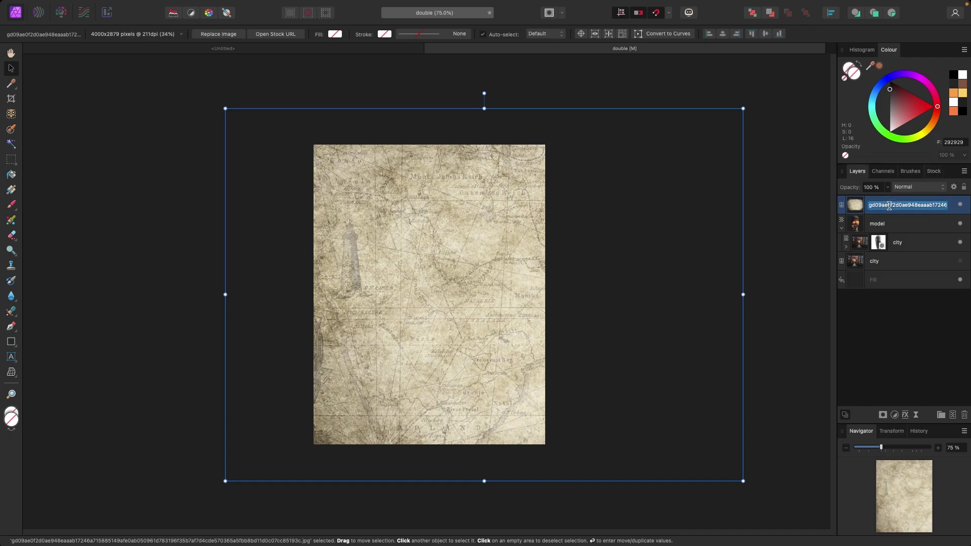
type("map")
left_click(884, 209)
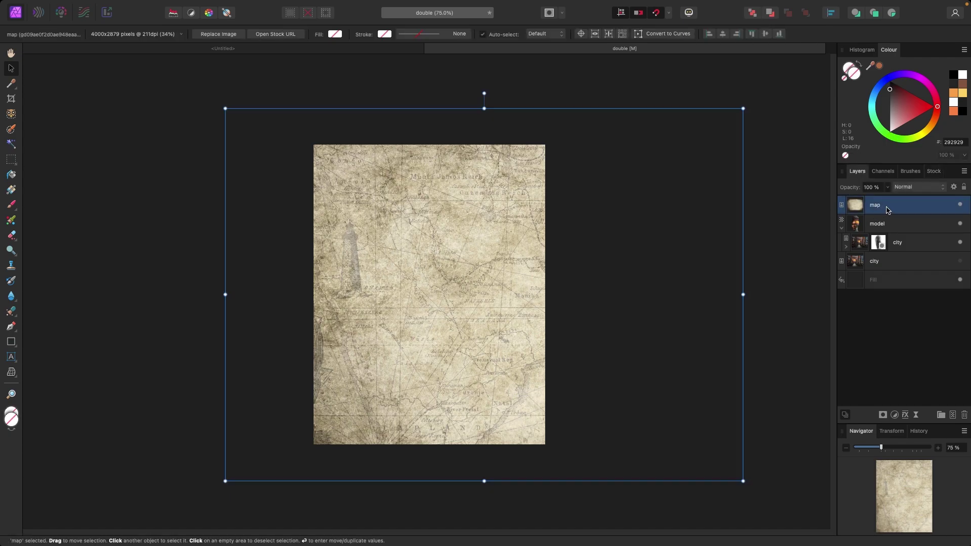
left_click_drag(886, 209, 874, 277)
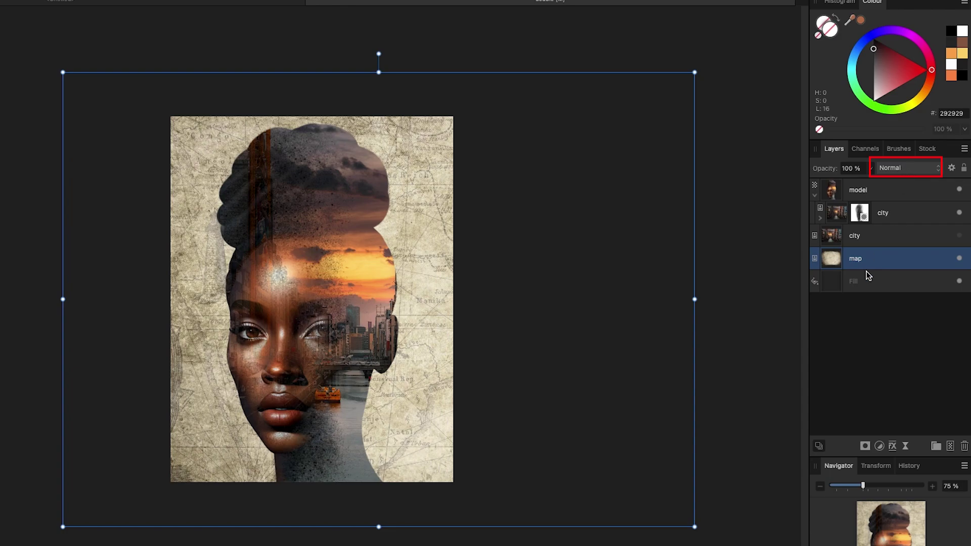
Set the map layer's blend mode to Overlay and view the poster at 100%.
left_click(925, 170)
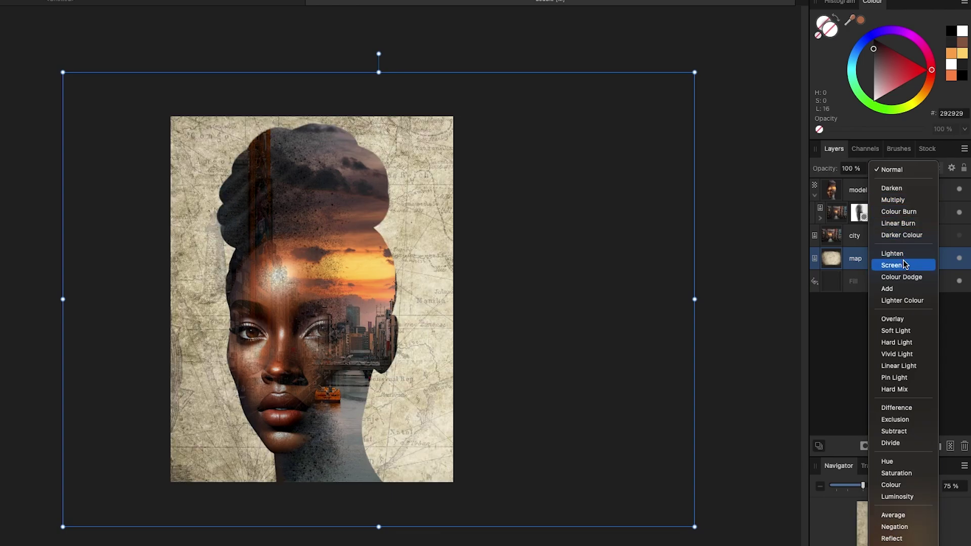
left_click(900, 320)
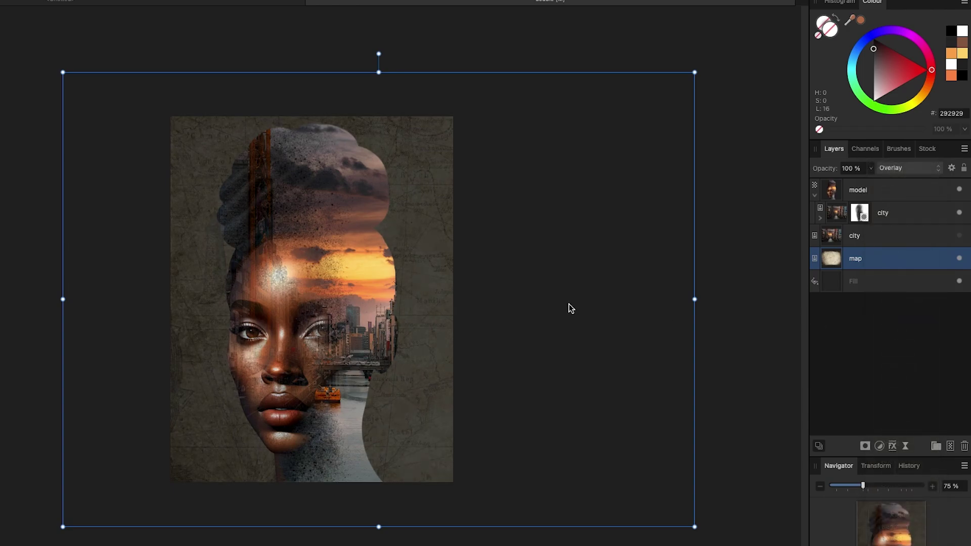
key("super+1")
left_click(0, 160)
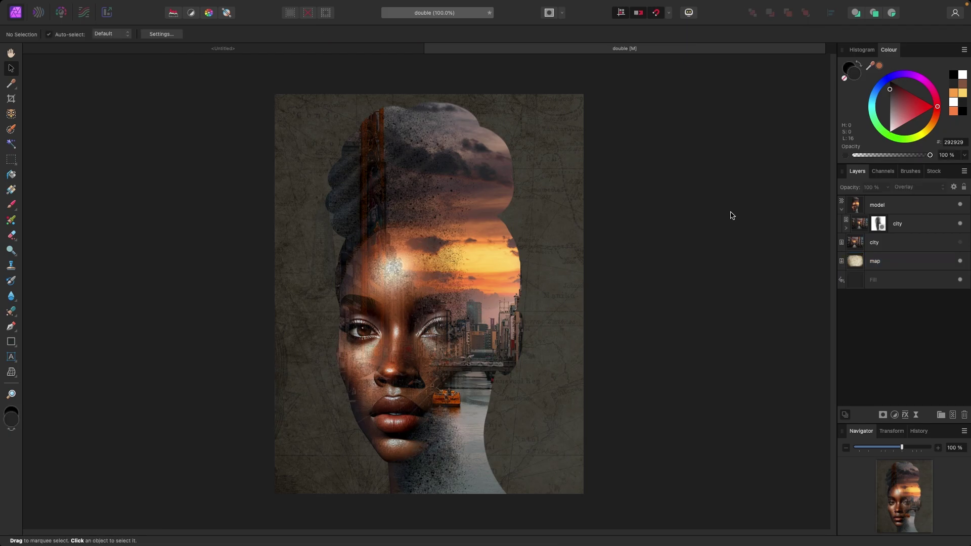
Create an artistic text frame at the poster's upper left reading BELIEVE.
left_click(11, 357)
left_click_drag(315, 170, 333, 255)
type("B")
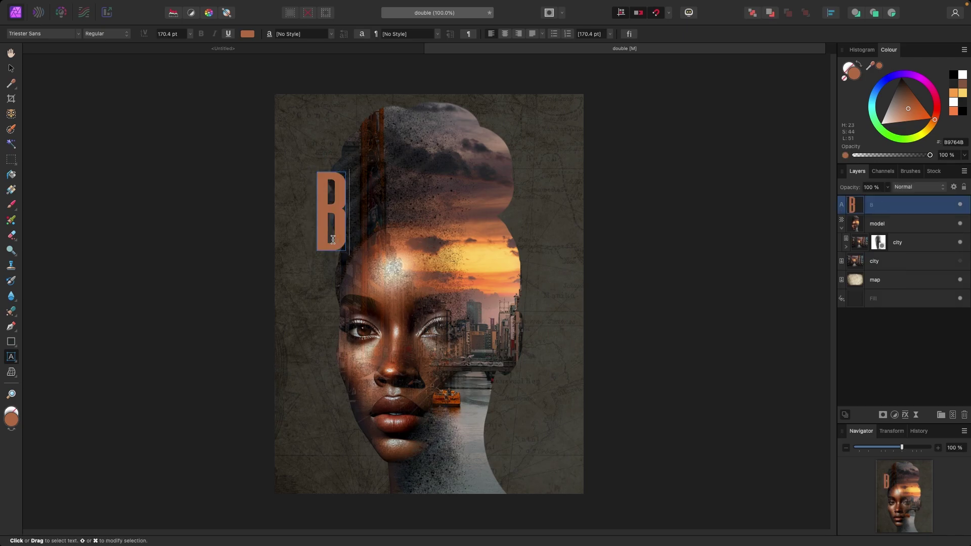
type("E")
key("BackSpace")
type("ELIEVE")
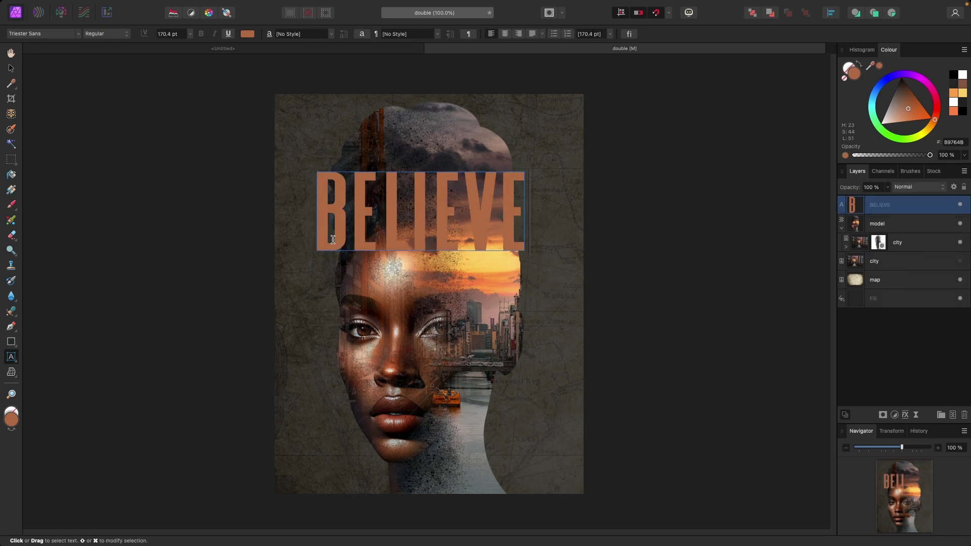
key("Escape")
Make the BELIEVE title white, move it to the top and enlarge it to 188.7 pt.
left_click(10, 68)
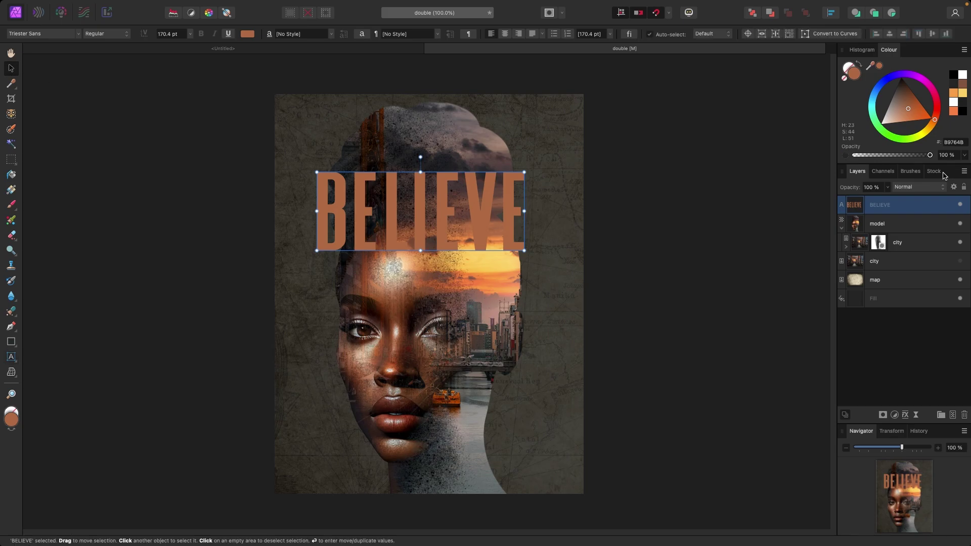
left_click_drag(903, 127, 881, 124)
left_click_drag(410, 235, 414, 178)
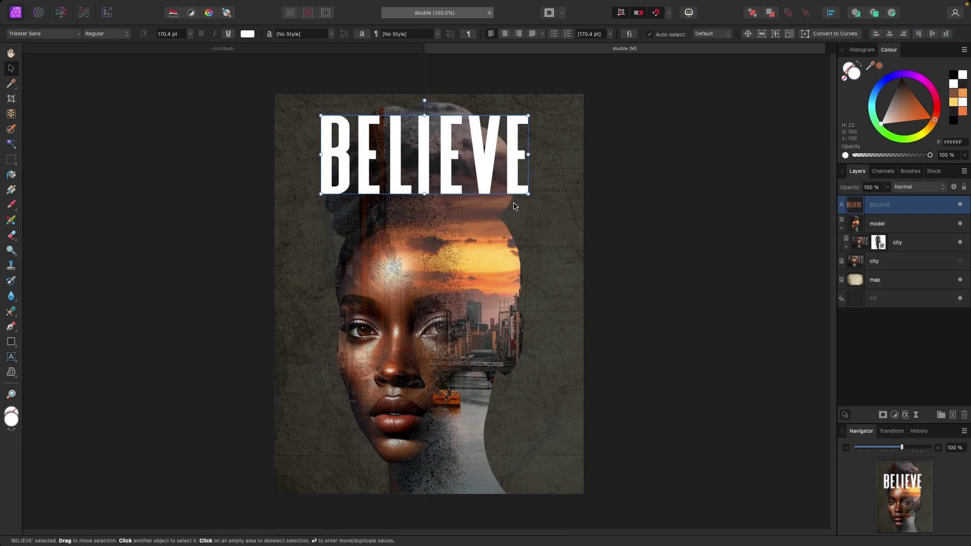
left_click_drag(528, 194, 493, 179)
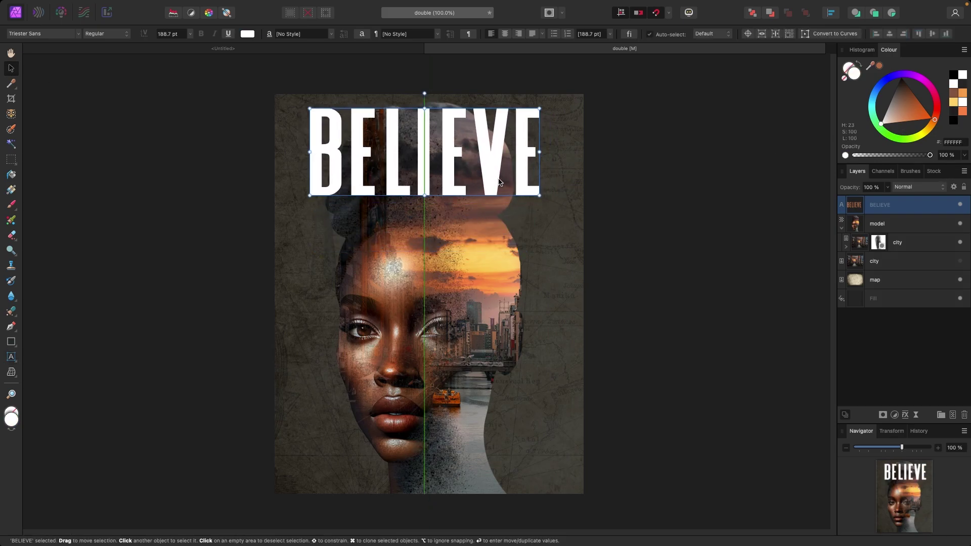
Colour the letters LIE in BELIEVE with a gold tone sampled from the sunset.
key("t")
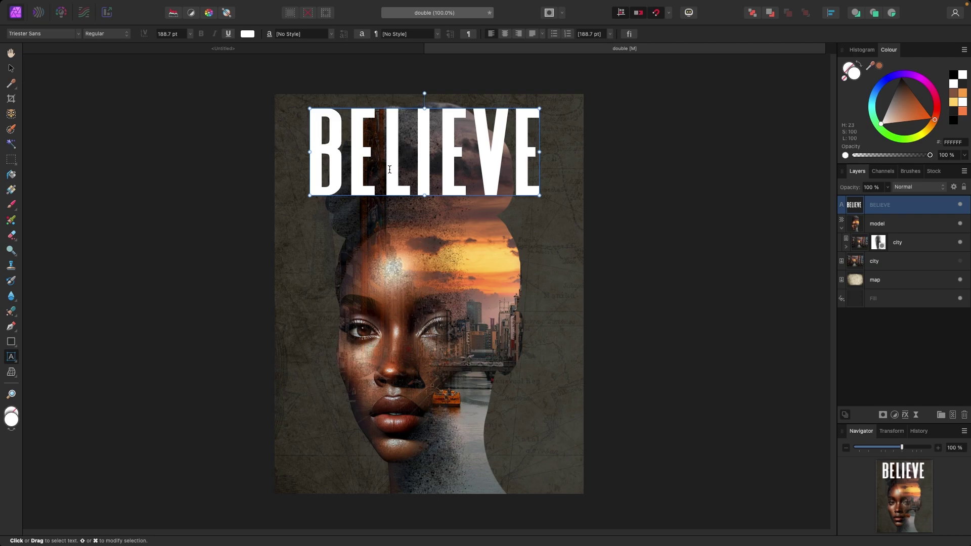
left_click_drag(388, 168, 473, 169)
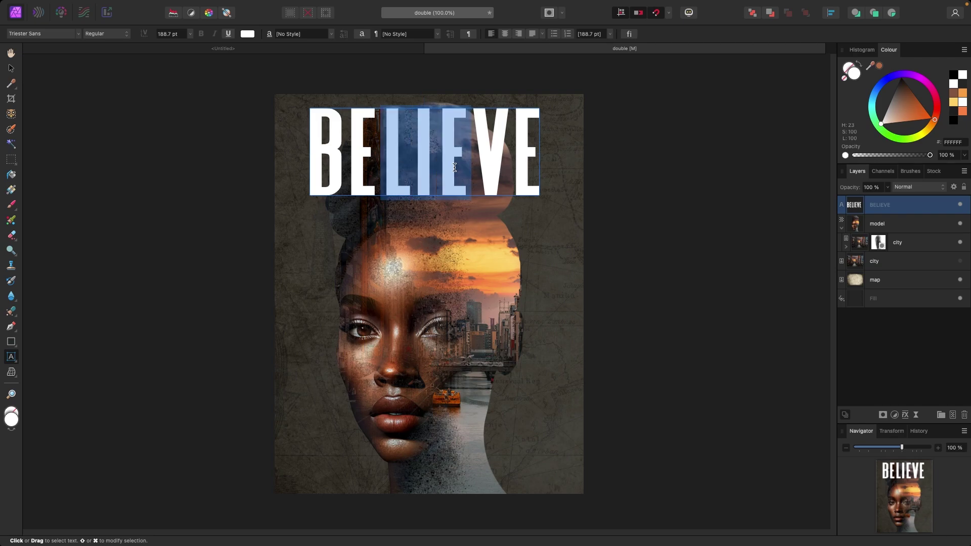
left_click_drag(879, 70, 488, 253)
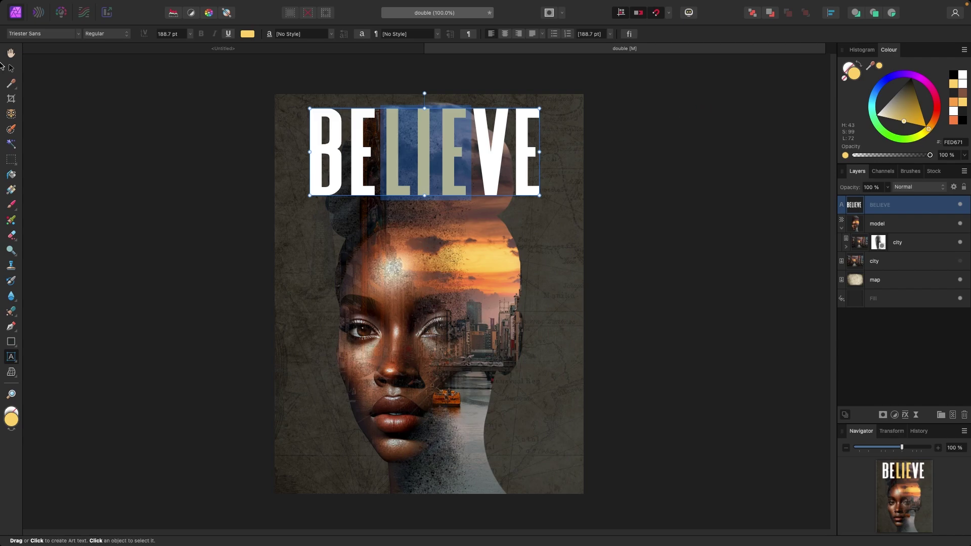
left_click(10, 69)
left_click(115, 99)
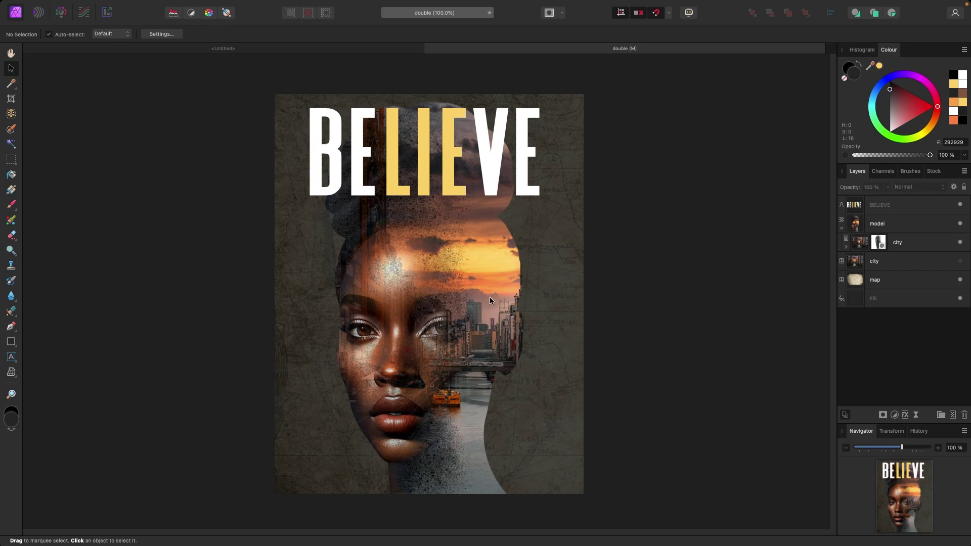
Hide the map background layer, briefly checking the full city photo layer.
left_click(960, 280)
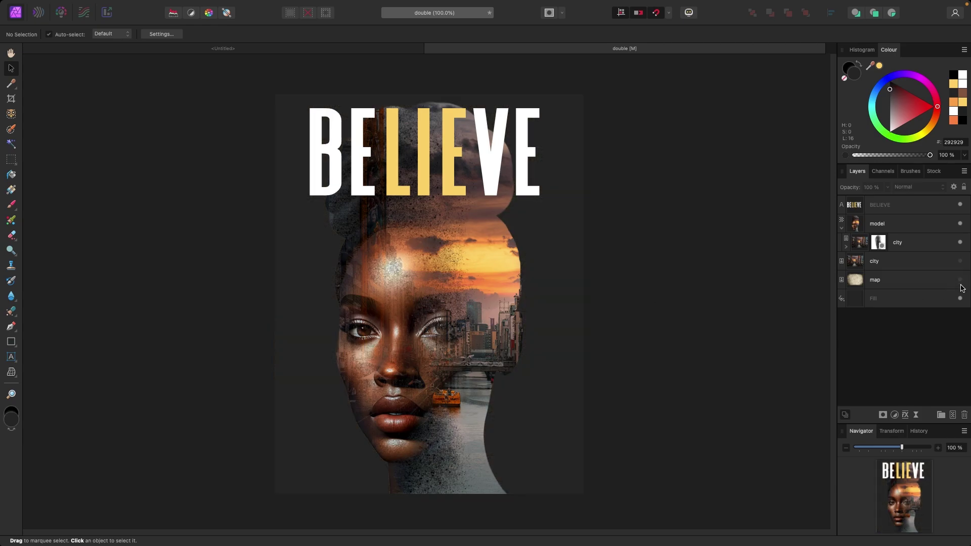
left_click(960, 262)
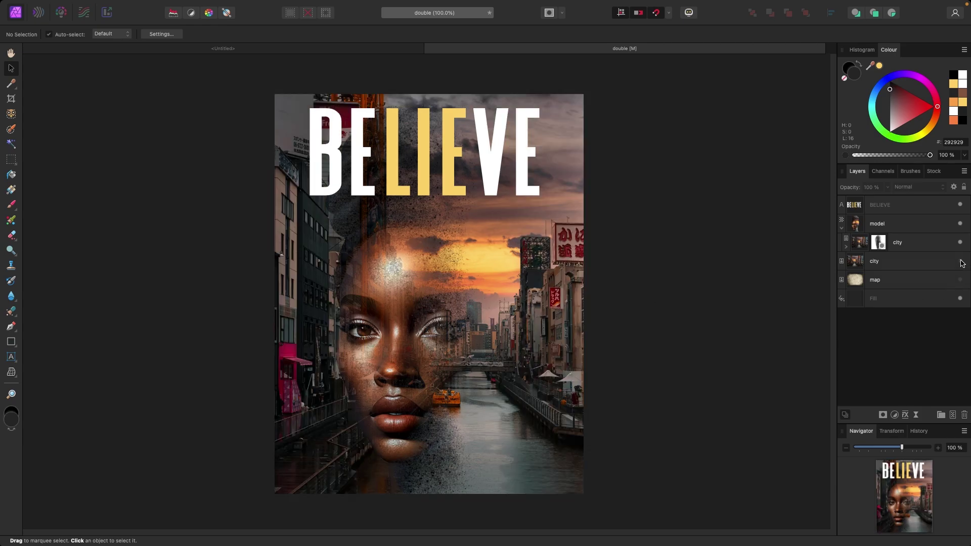
left_click(959, 261)
Recolour the I orange and the E brown with tones sampled from the sunset.
double_click(458, 177)
left_click_drag(420, 165, 428, 165)
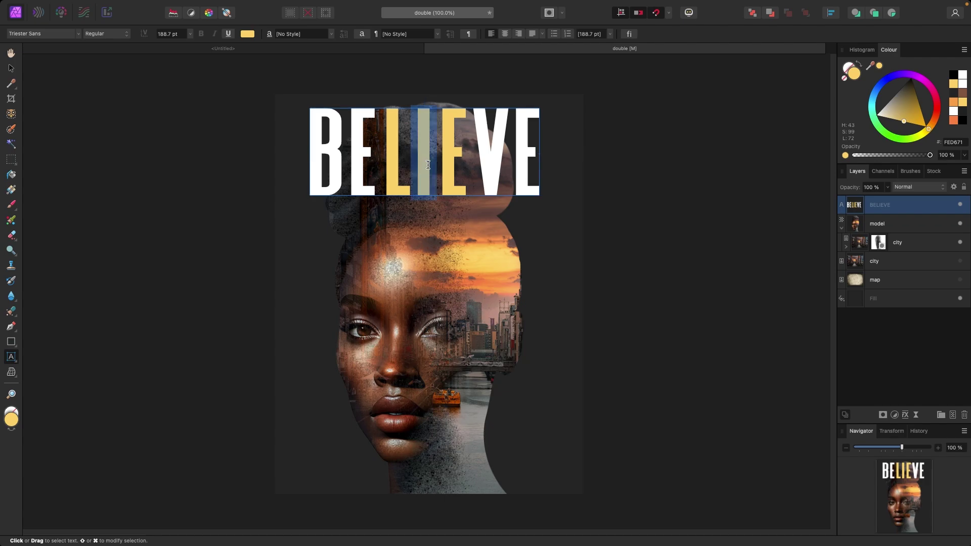
left_click_drag(880, 67, 495, 282)
left_click_drag(438, 143, 471, 146)
left_click_drag(879, 66, 487, 225)
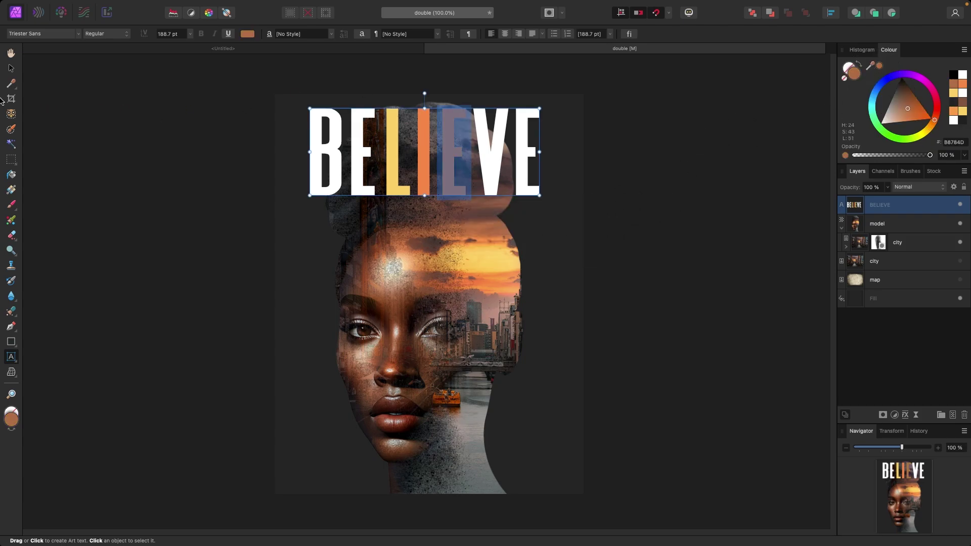
left_click(11, 68)
left_click(138, 121)
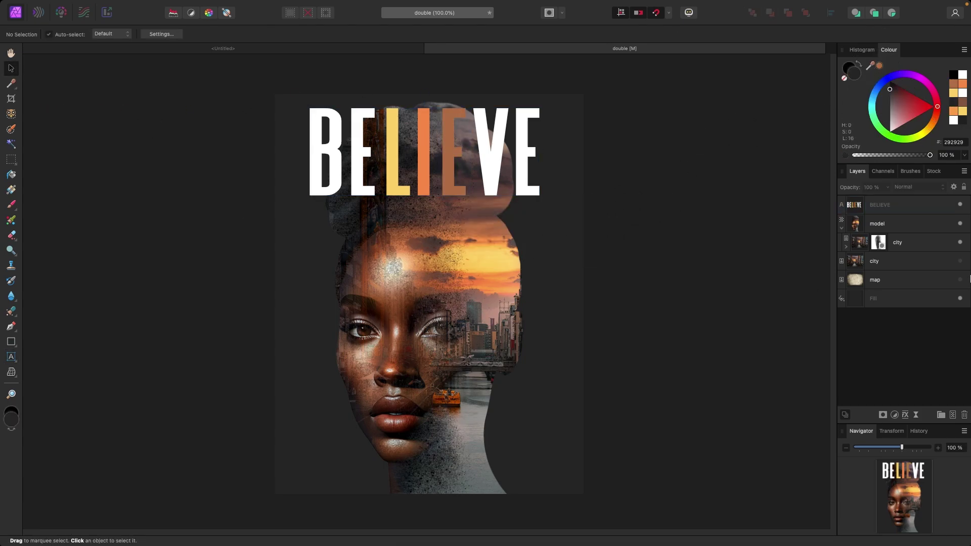
Show the map again and attach a Mask layer to the BELIEVE text layer, selecting the mask.
left_click(960, 280)
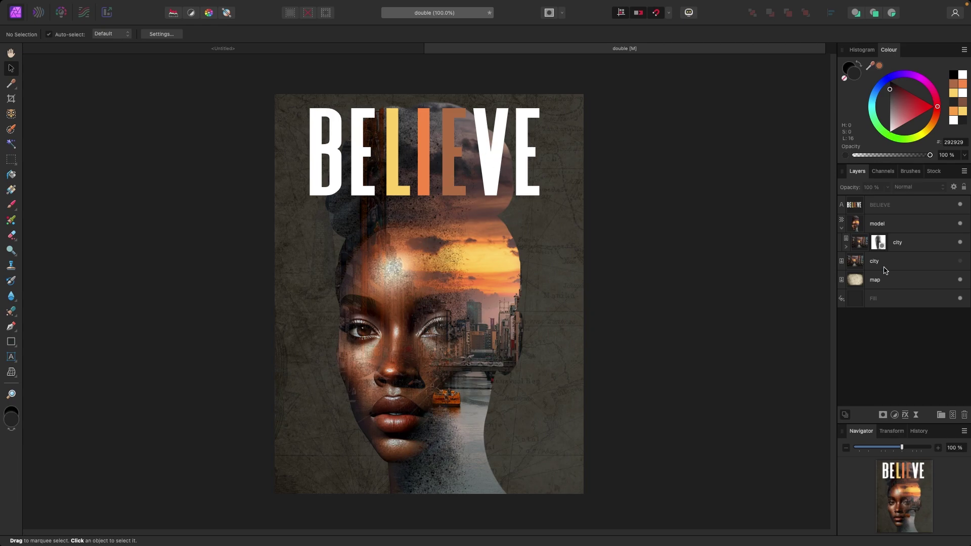
left_click(899, 207)
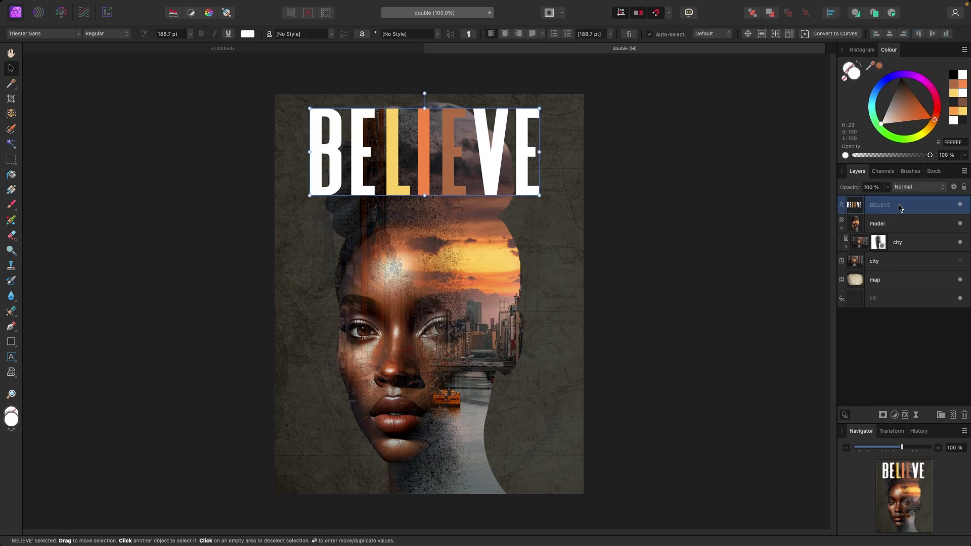
left_click(882, 415)
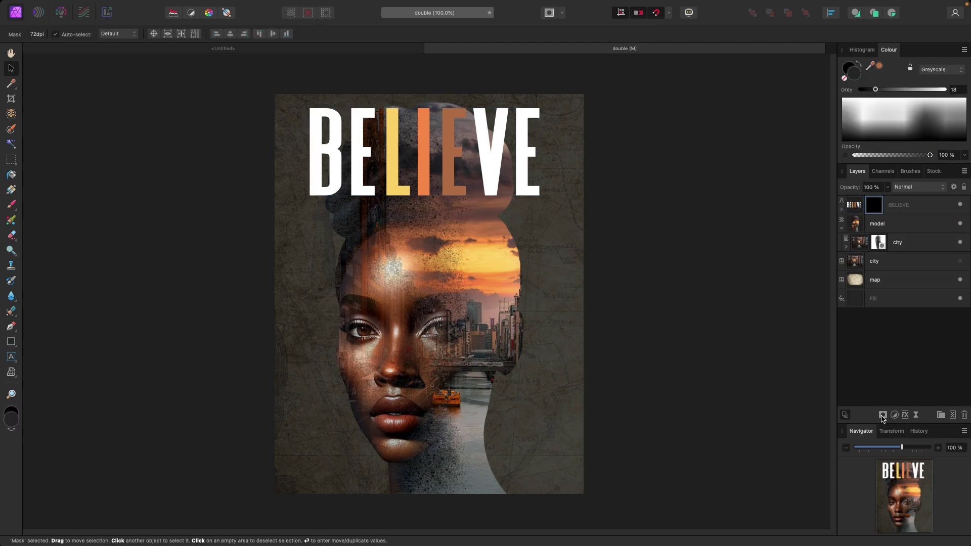
left_click(848, 212)
left_click(842, 209)
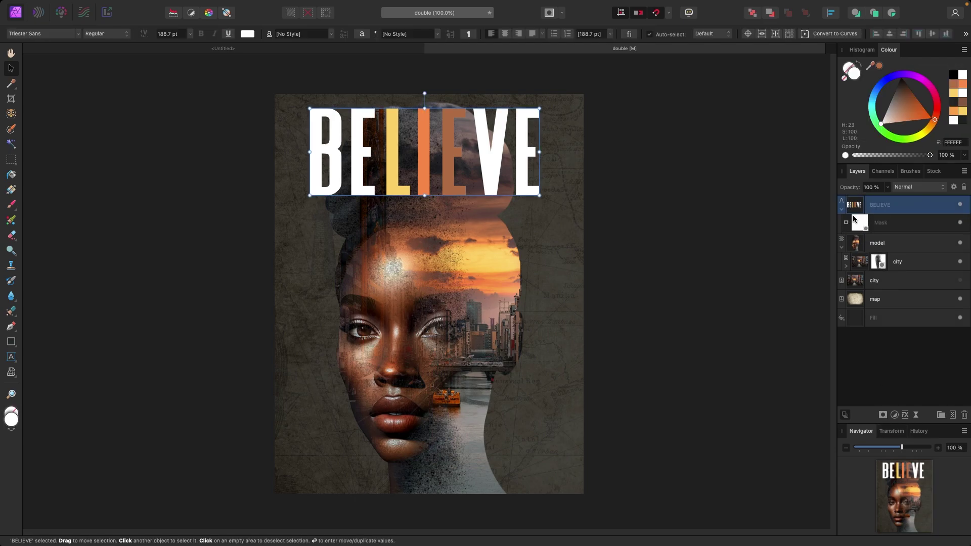
left_click(859, 221)
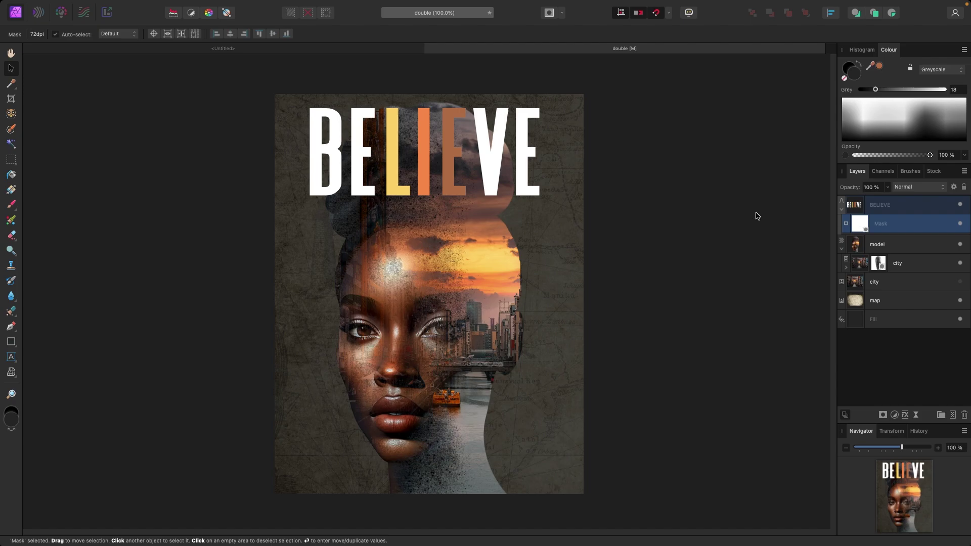
Speckle BELIEVE's mask with the Shady Details '03 - Shader' brush at about 181 px.
key("b")
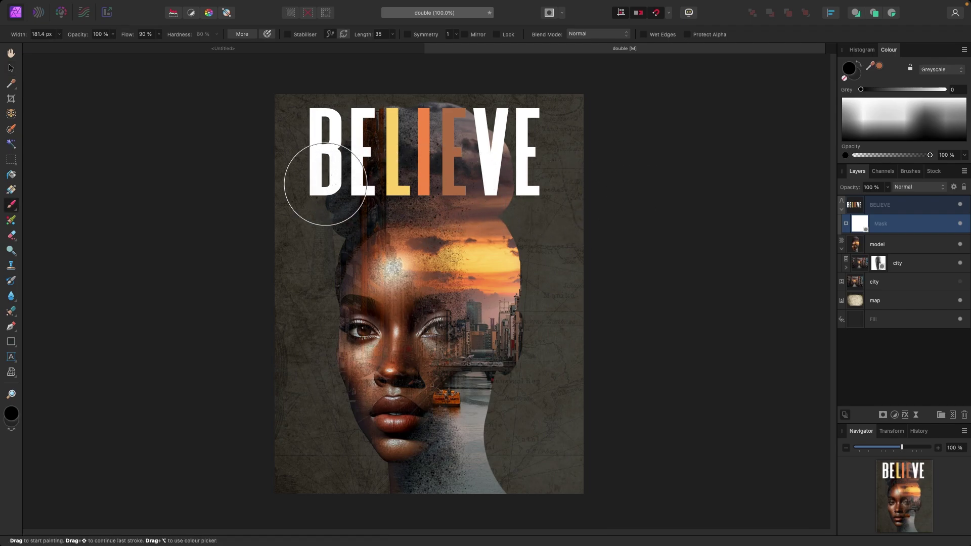
left_click(910, 171)
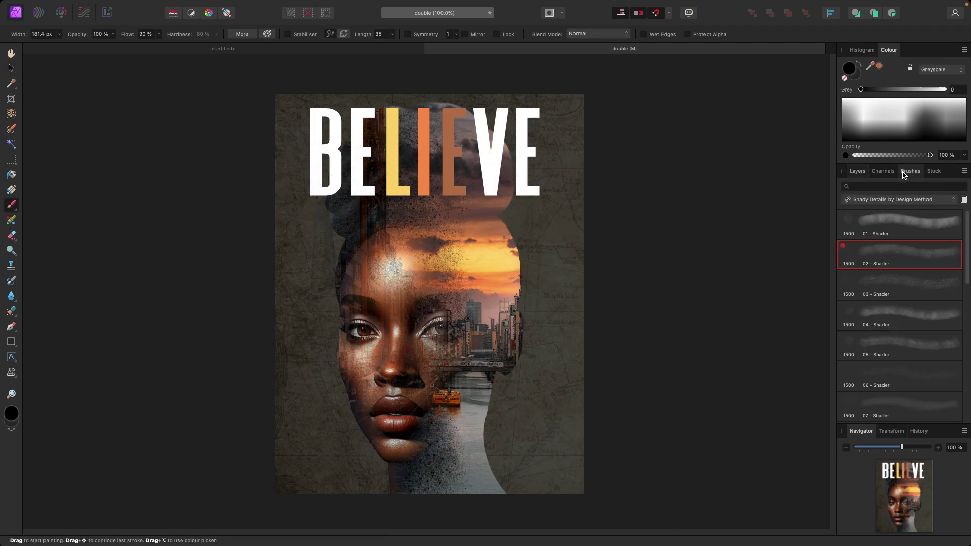
left_click(905, 282)
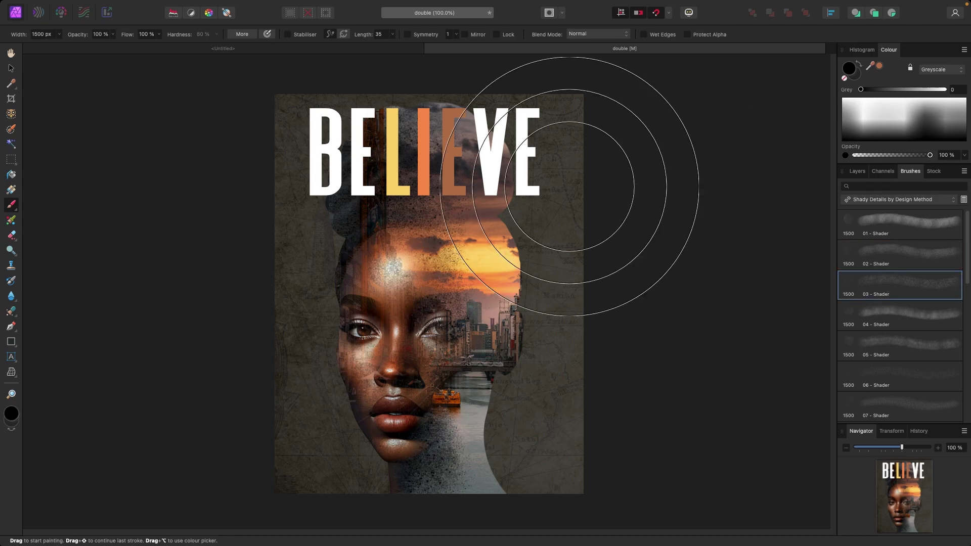
mouse_move(374, 173)
left_mouse_down()
mouse_move(303, 169)
mouse_move(323, 200)
mouse_move(377, 202)
mouse_move(373, 196)
mouse_move(472, 188)
mouse_move(487, 171)
mouse_move(533, 185)
mouse_move(542, 150)
mouse_move(365, 106)
mouse_move(347, 184)
mouse_move(426, 202)
mouse_move(340, 198)
left_mouse_up()
key("v")
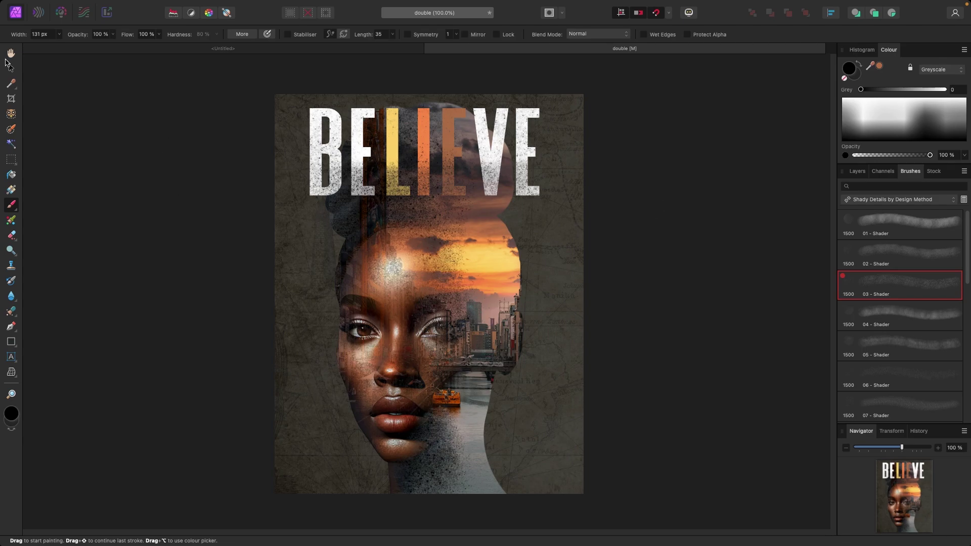
left_click(437, 258)
left_click(104, 171)
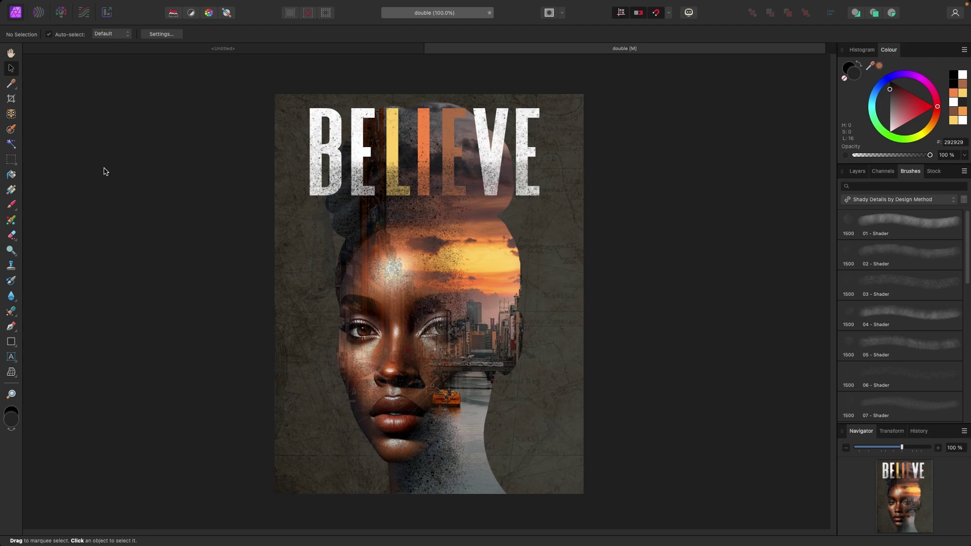
Place the movie-credits block, hide the map background and select the woman's model layer.
key("ctrl+z")
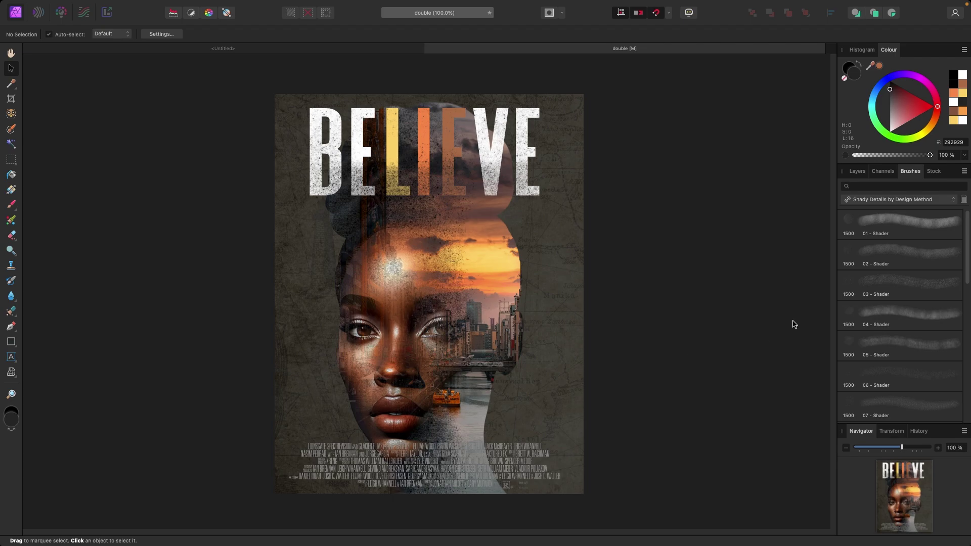
left_click(857, 171)
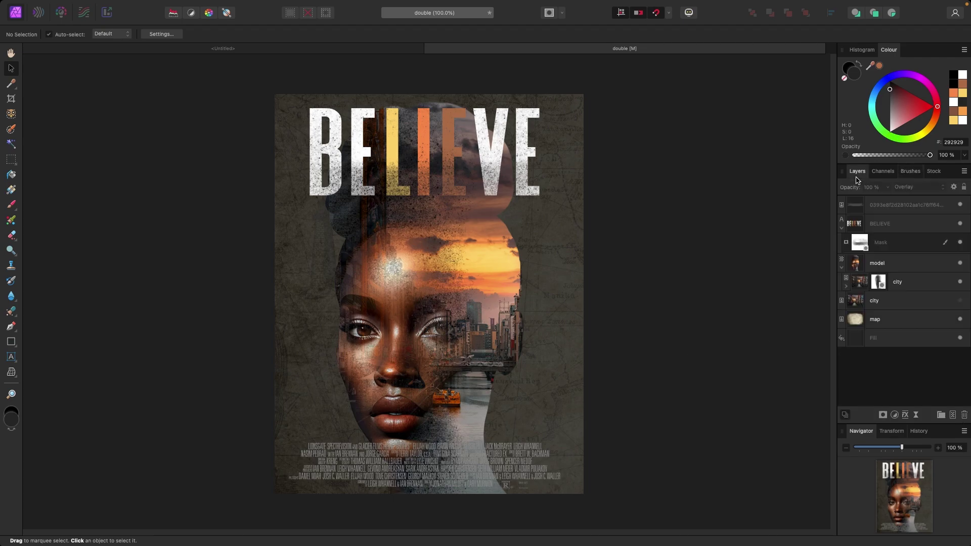
left_click(960, 320)
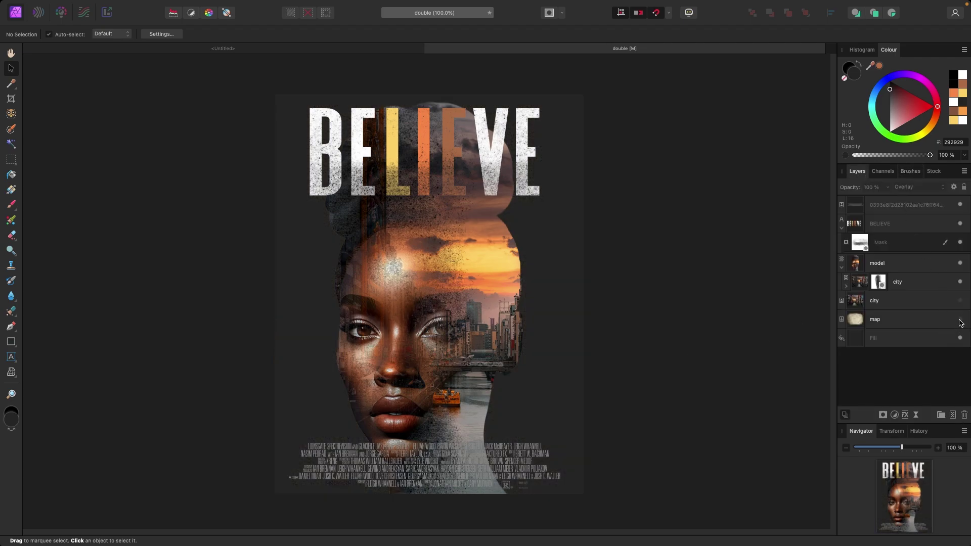
left_click(959, 301)
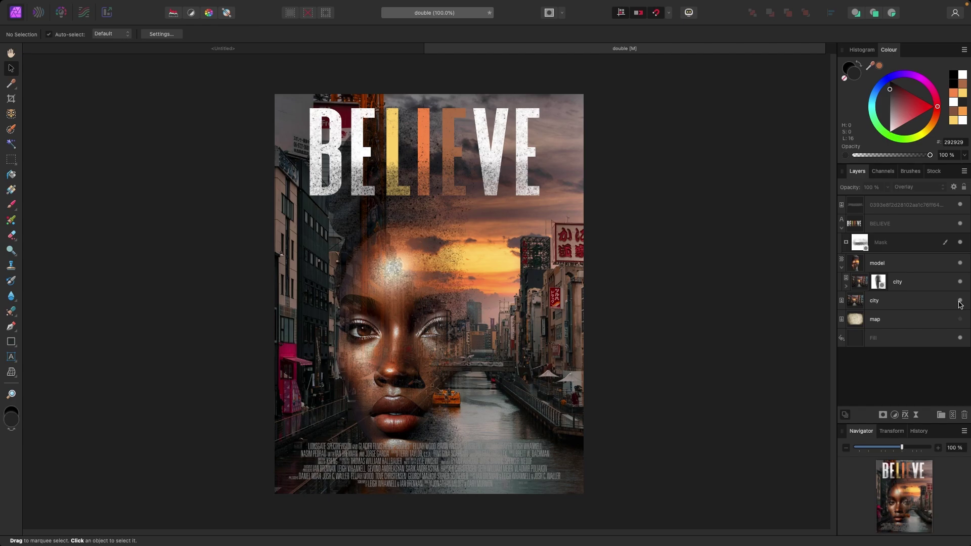
left_click(959, 302)
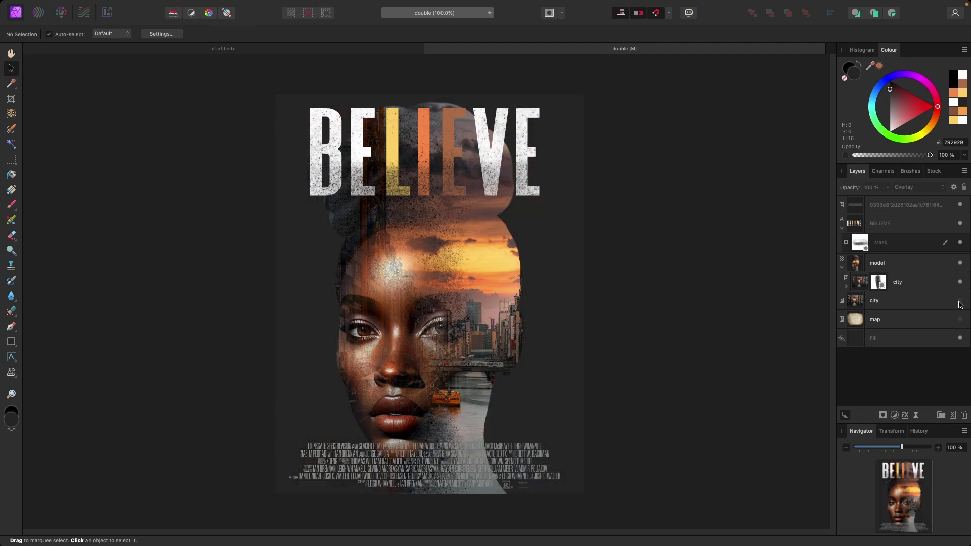
left_click(881, 264)
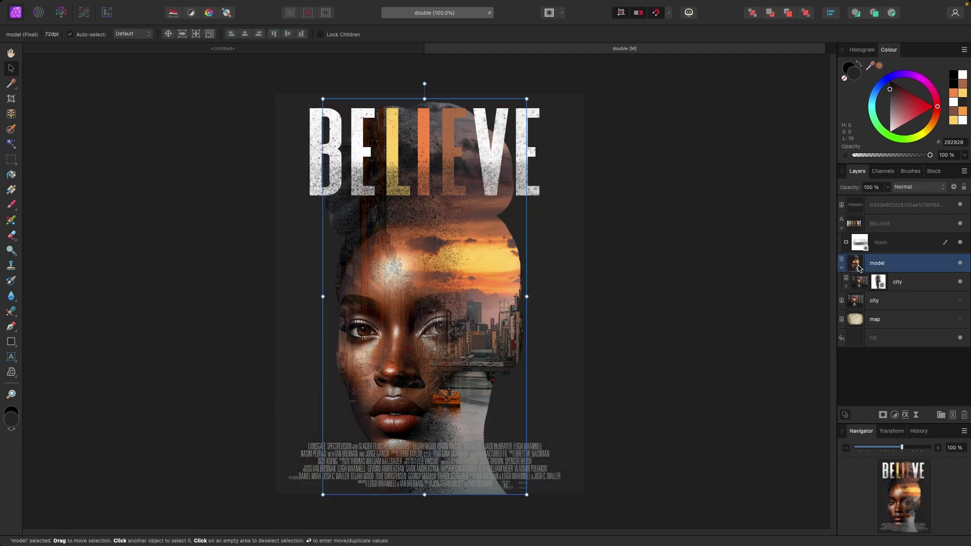
Add a widened white outer glow around the woman on the model layer.
left_click(907, 415)
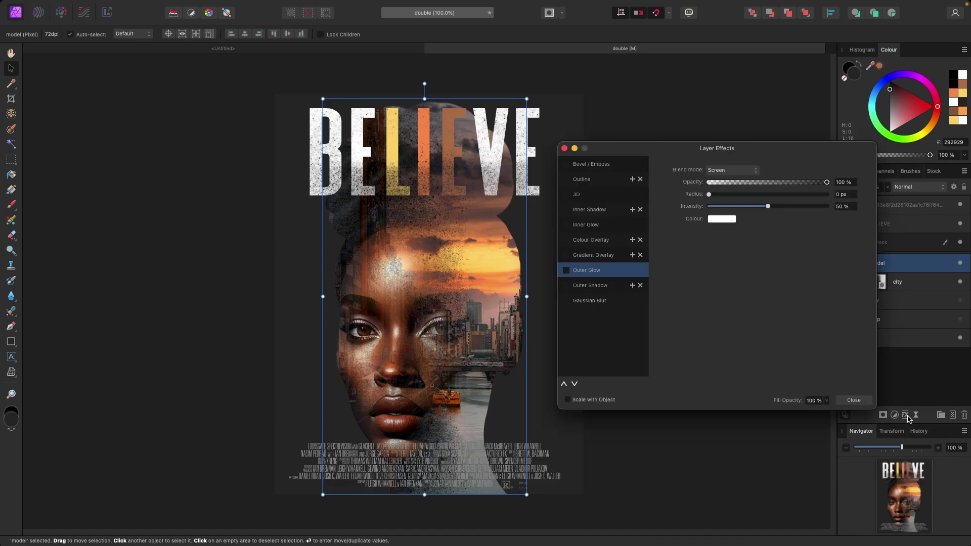
left_click(566, 270)
left_click_drag(710, 195, 804, 195)
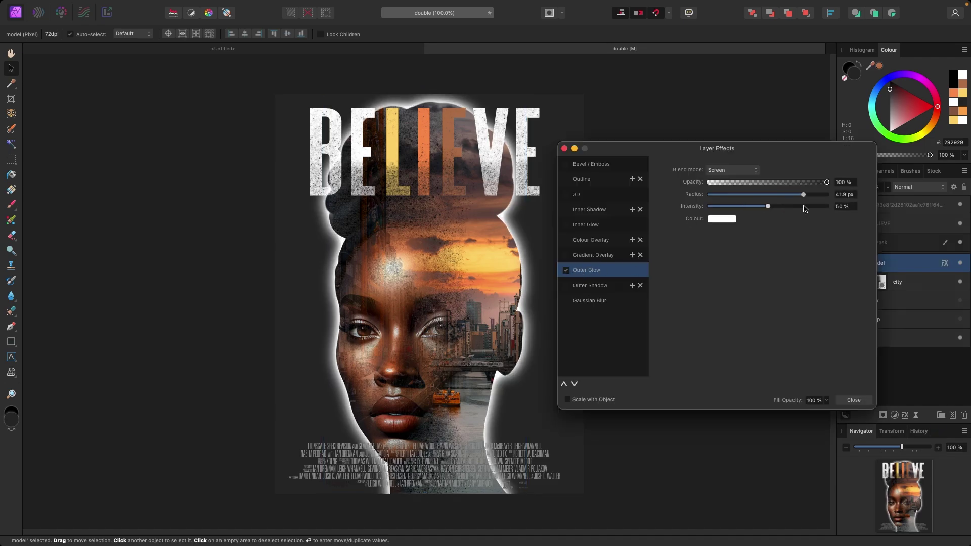
left_click(574, 148)
left_click(684, 162)
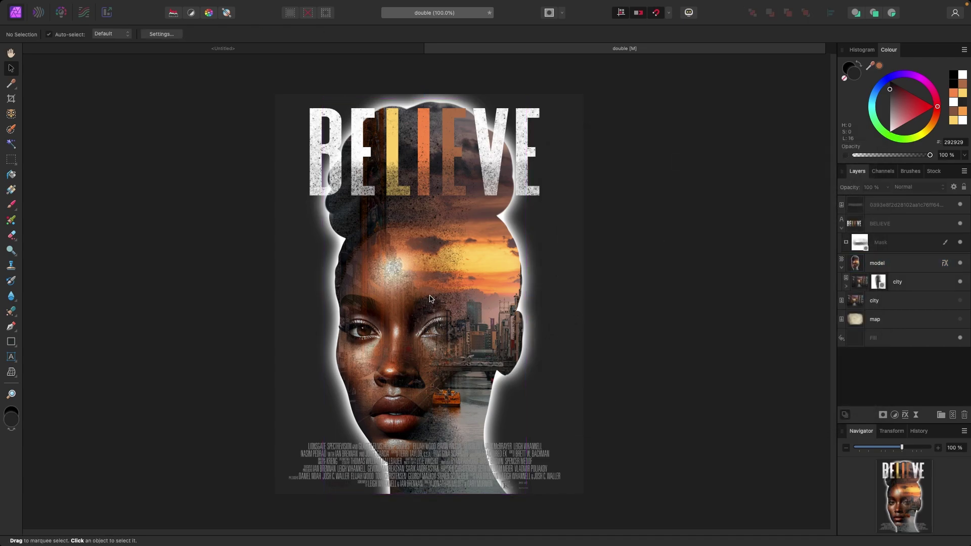
Toggle the city street scene on and off, and show the map background again.
left_click(960, 301)
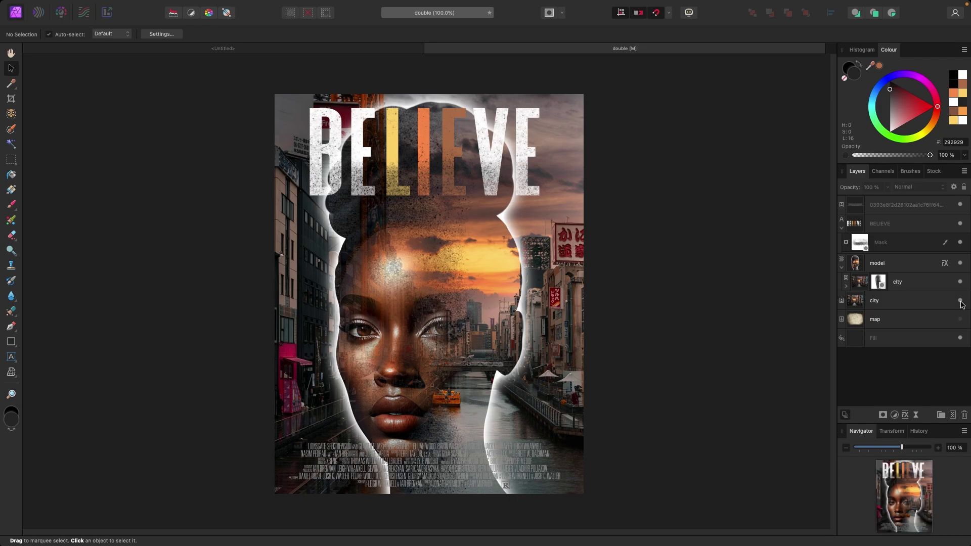
left_click(960, 301)
left_click(960, 319)
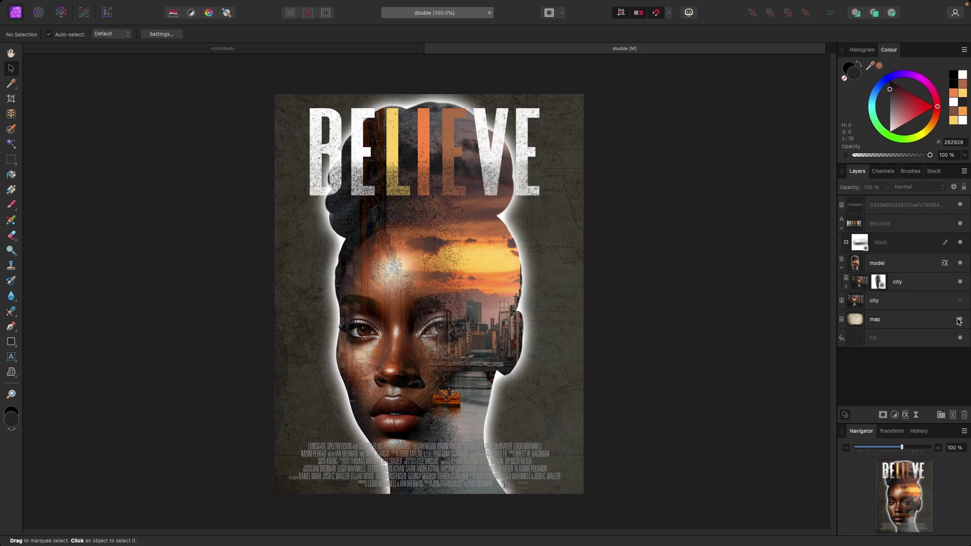
Remove the model layer's outer glow and show the city street scene behind the woman.
left_click(946, 267)
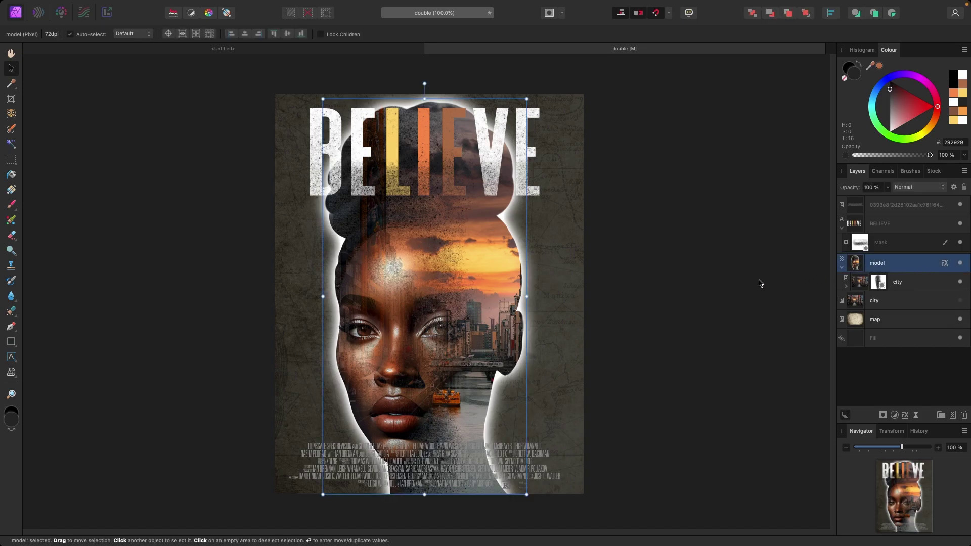
left_click(944, 263)
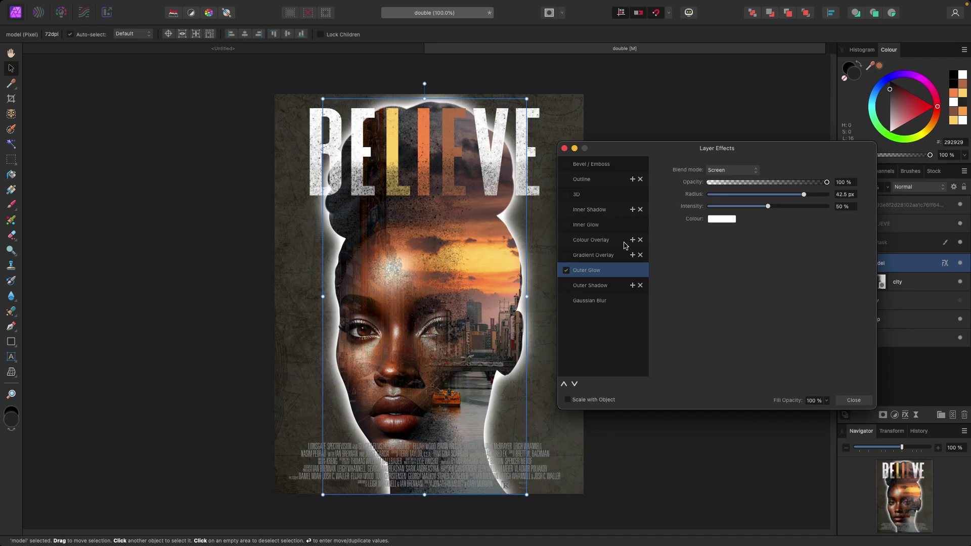
left_click(566, 270)
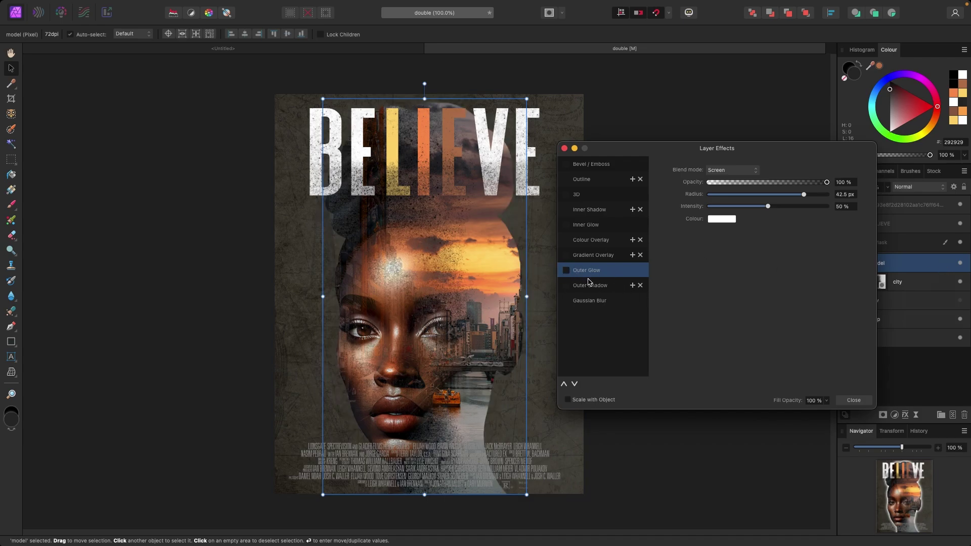
left_click(854, 400)
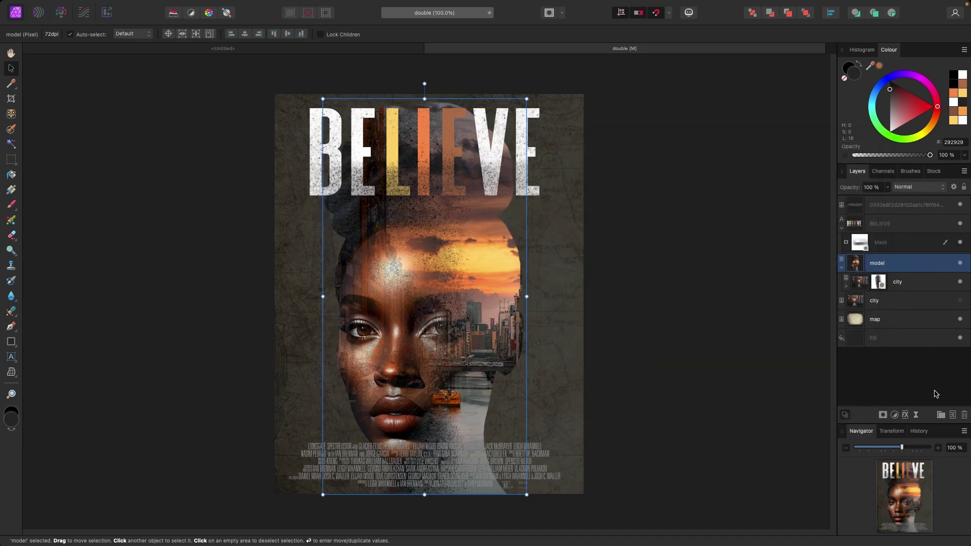
left_click(934, 394)
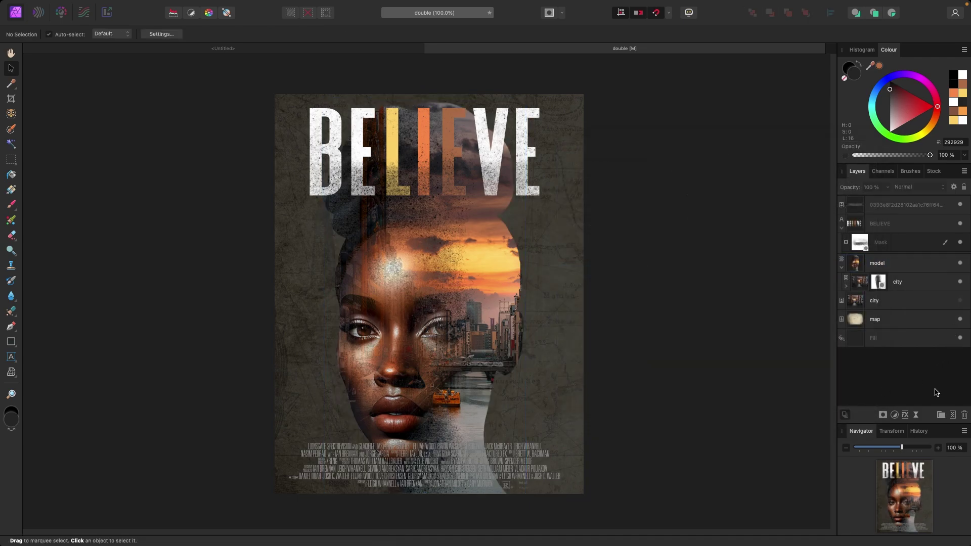
left_click(960, 302)
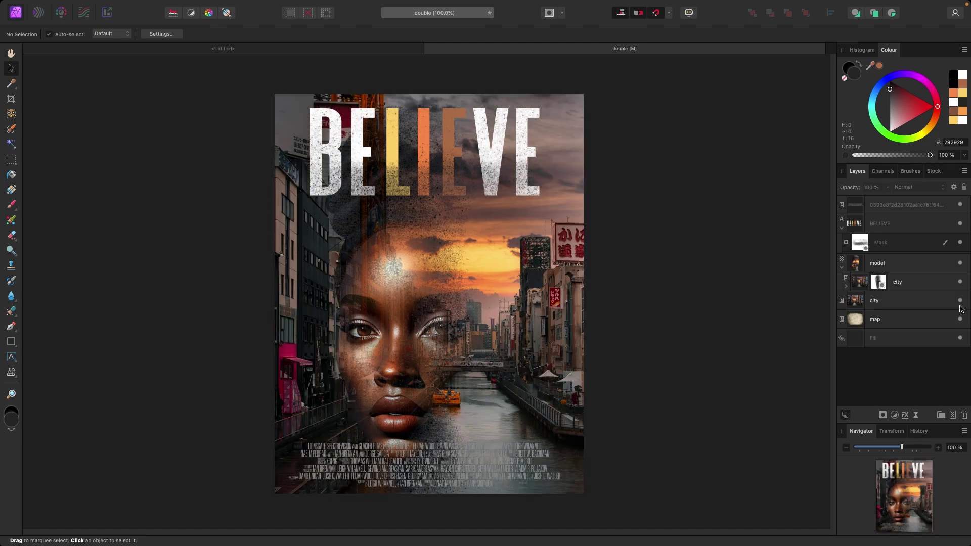